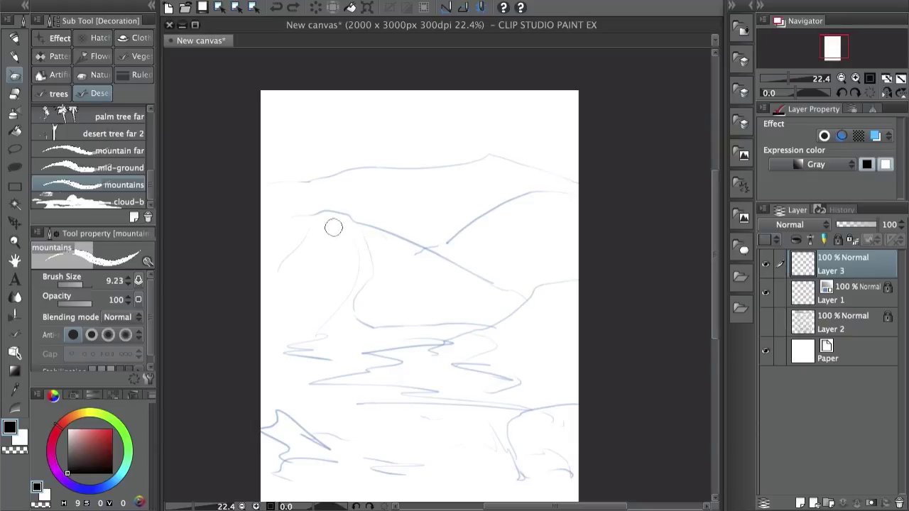
Ink the far mountain ridge along the horizon out to the canvas's right edge, redrawing once.
scroll(333, 199, "up", 3)
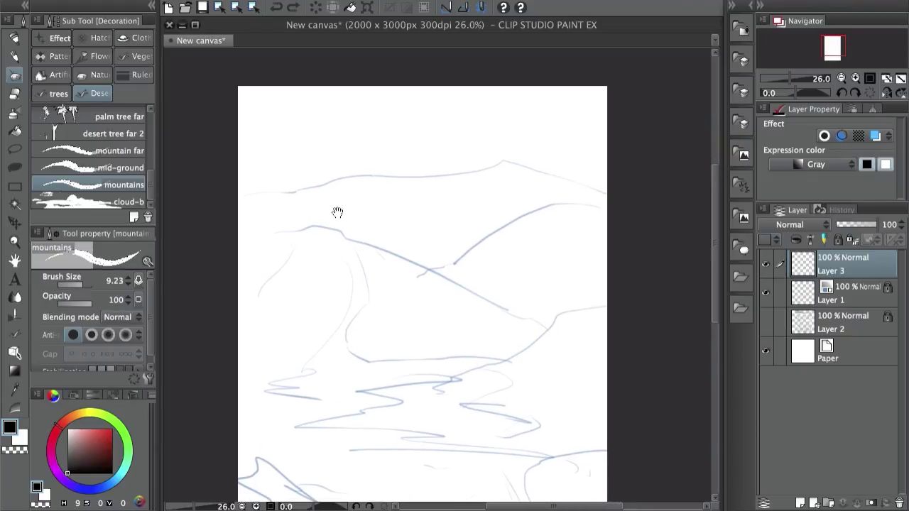
scroll(354, 197, "up", 1)
scroll(416, 183, "down", 2)
left_click_drag(221, 164, 397, 139)
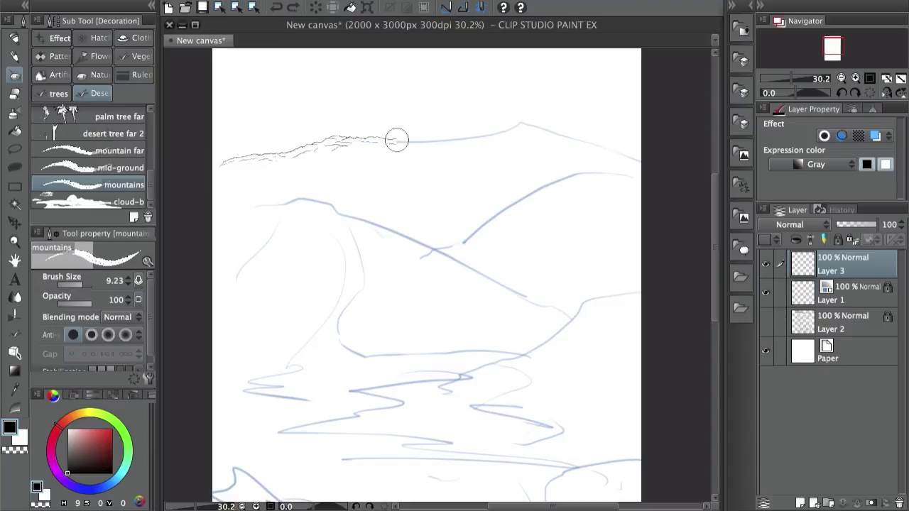
scroll(359, 160, "up", 2)
mouse_move(360, 159)
left_mouse_down()
mouse_move(458, 154)
mouse_move(507, 141)
mouse_move(583, 168)
left_mouse_up()
key("ctrl+z")
key("ctrl+z")
mouse_move(201, 183)
left_mouse_down()
mouse_move(510, 139)
mouse_move(631, 167)
left_mouse_up()
left_click_drag(517, 212, 444, 177)
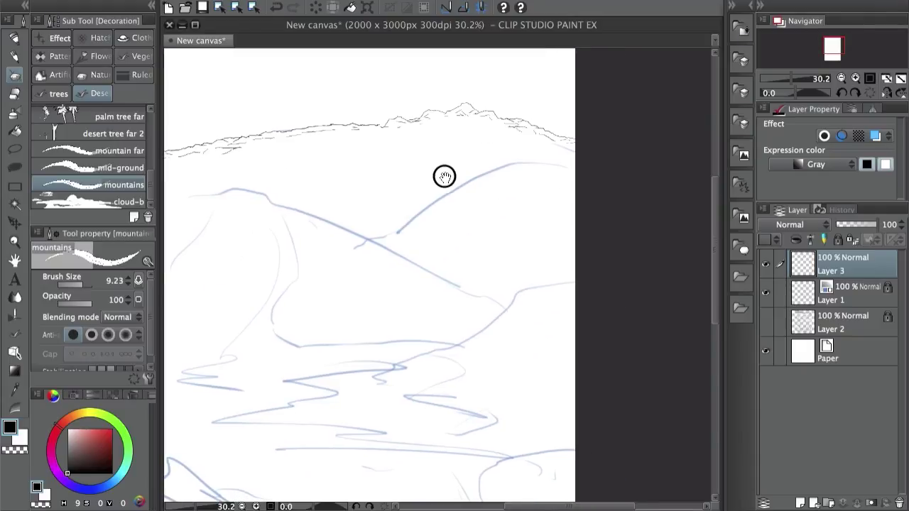
Spray grey clouds across the sky with the cloud brush and add cacti on the right hill.
left_click(121, 167)
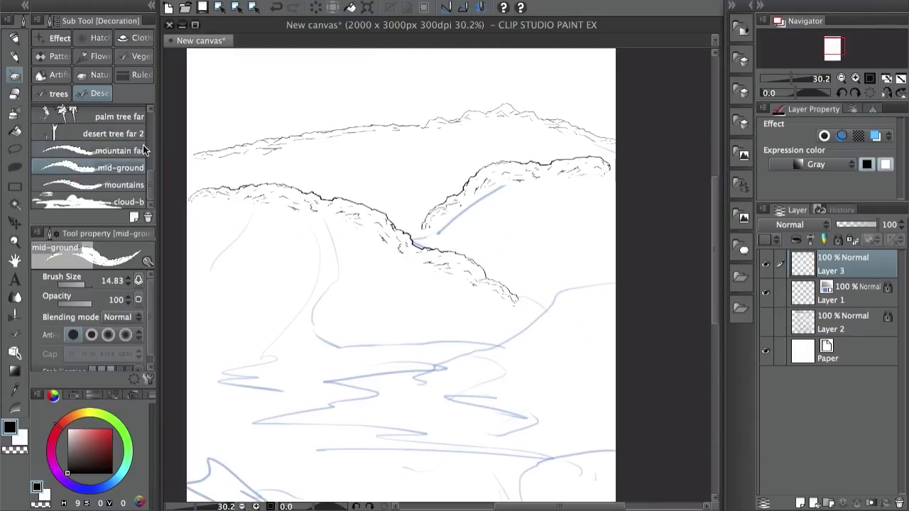
left_click(121, 202)
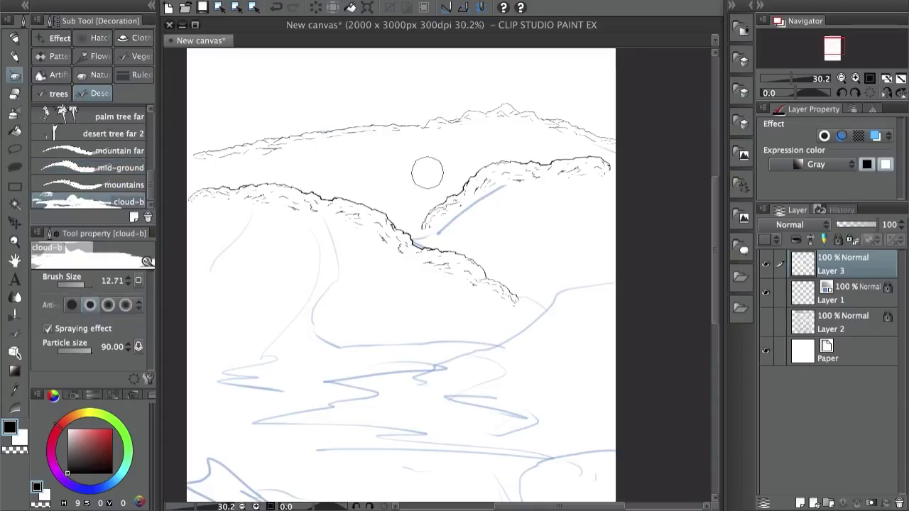
scroll(442, 208, "up", 2)
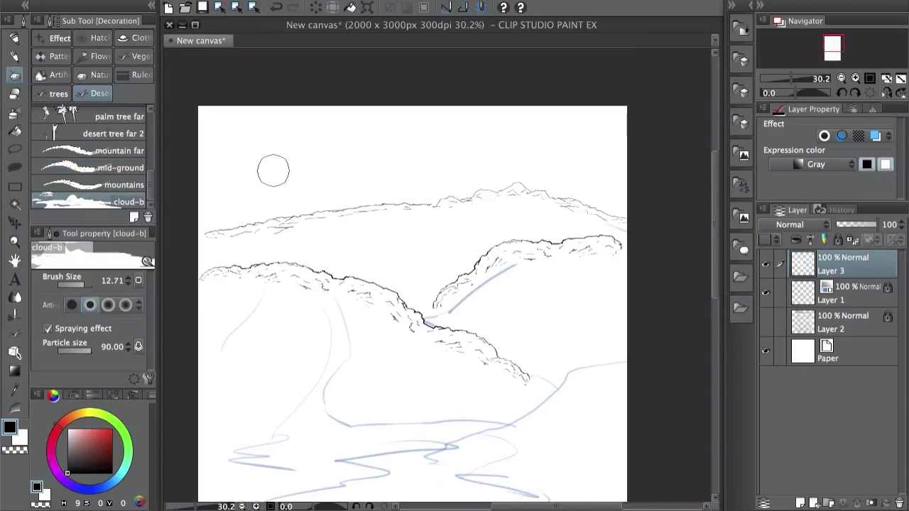
key("x")
key("x")
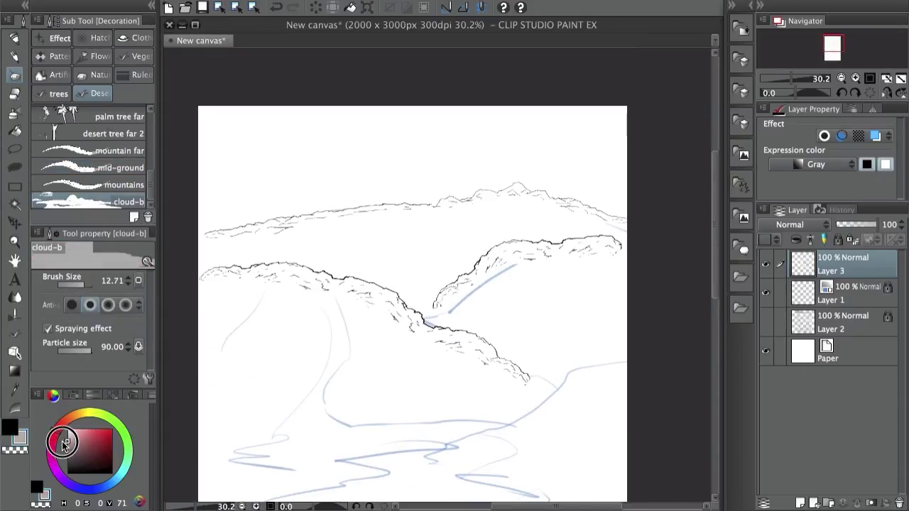
left_click_drag(216, 139, 301, 137)
mouse_move(543, 149)
left_mouse_down()
mouse_move(576, 152)
mouse_move(516, 151)
mouse_move(570, 152)
left_mouse_up()
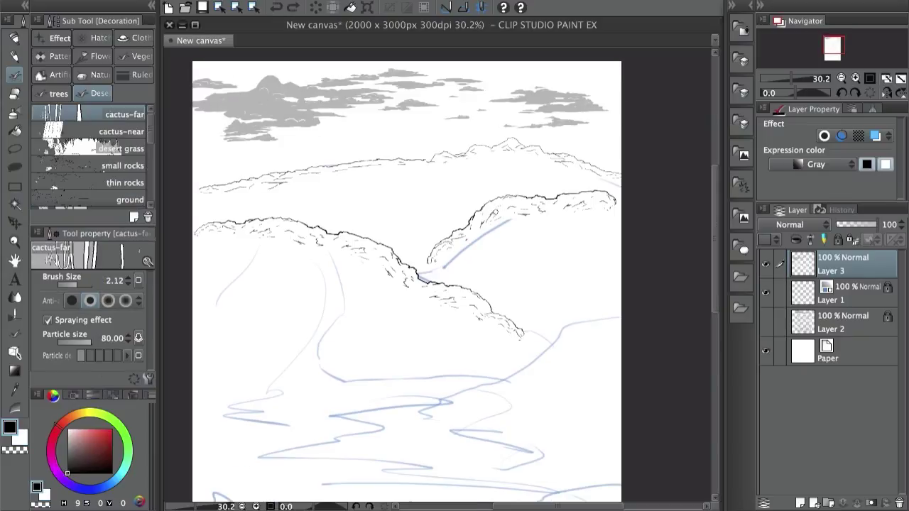
left_click_drag(504, 213, 534, 241)
Replace the large cacti with small distant cacti scattered along the left and right ridges.
key("ctrl+z")
left_click_drag(469, 212, 491, 211)
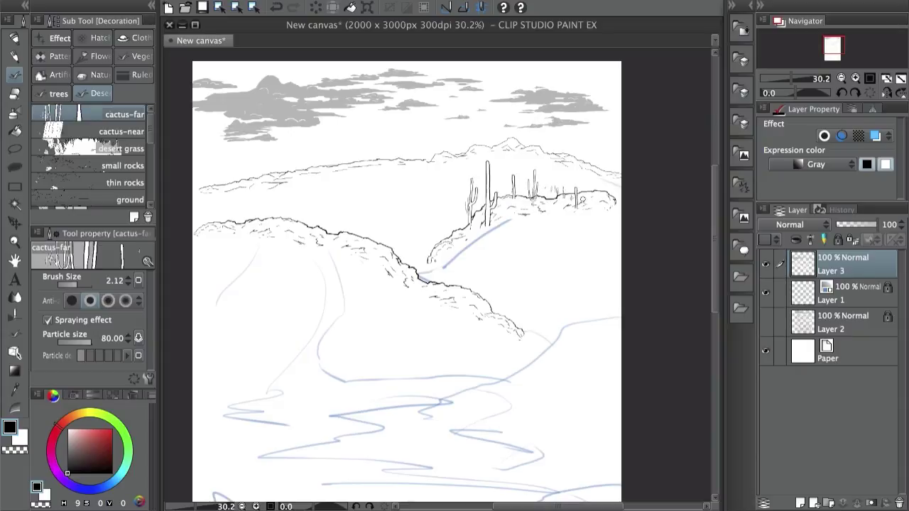
mouse_move(197, 216)
left_mouse_down()
mouse_move(266, 226)
mouse_move(316, 217)
mouse_move(328, 231)
mouse_move(371, 247)
left_mouse_up()
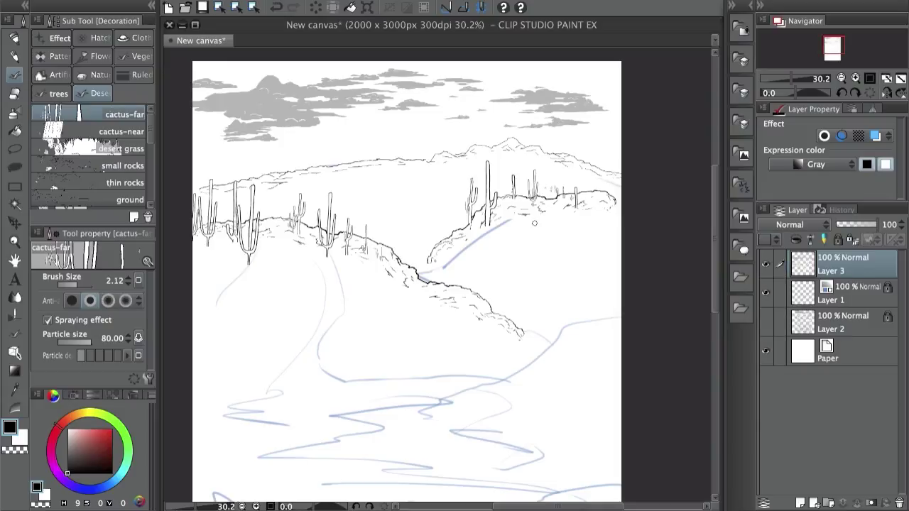
left_click_drag(533, 223, 588, 226)
left_click(560, 249)
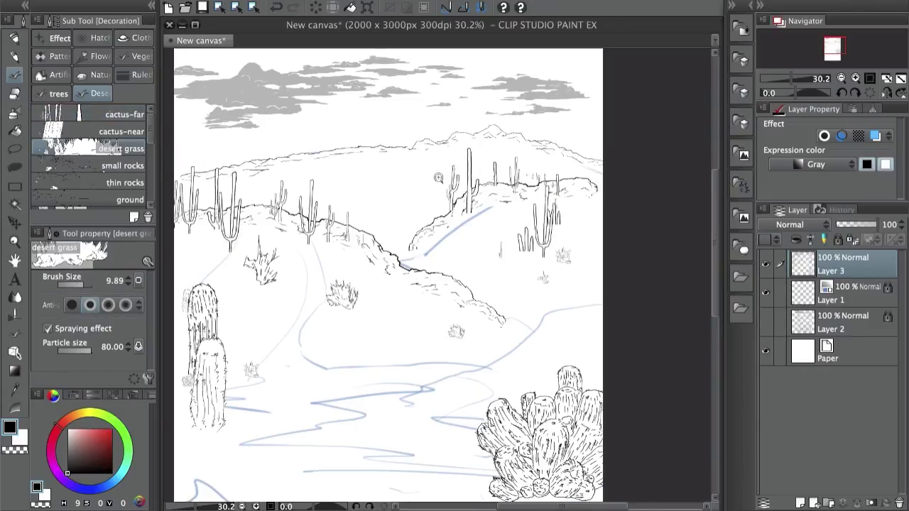
Hide and reshow the blue sketch layer, then select the small rocks brush.
scroll(460, 220, "down", 3)
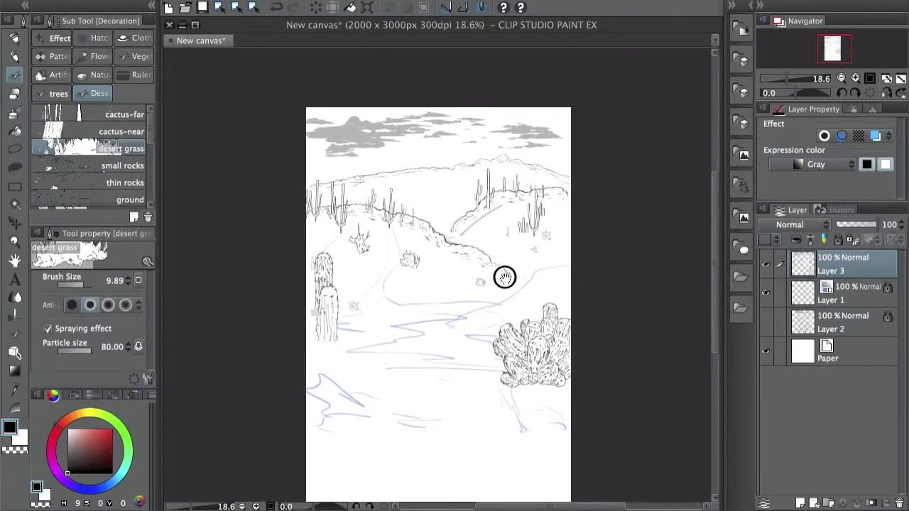
scroll(521, 199, "up", 2)
left_click(764, 292)
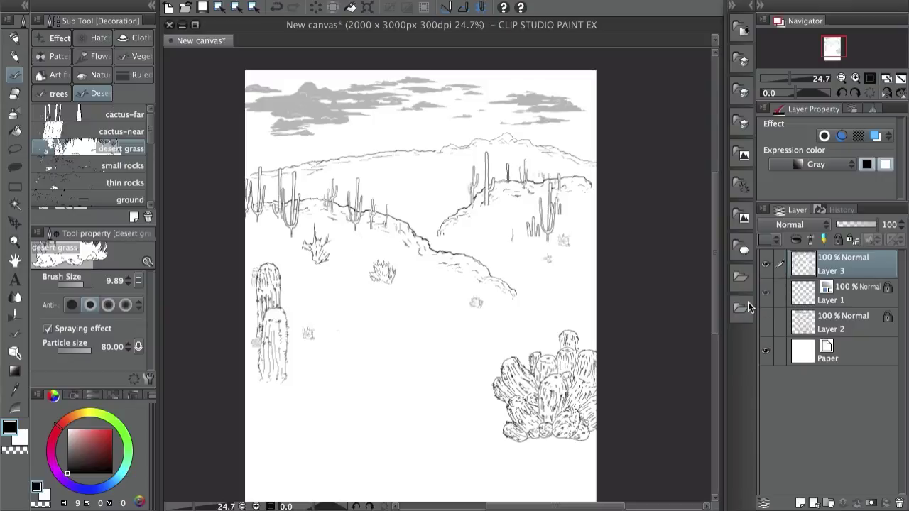
left_click(764, 292)
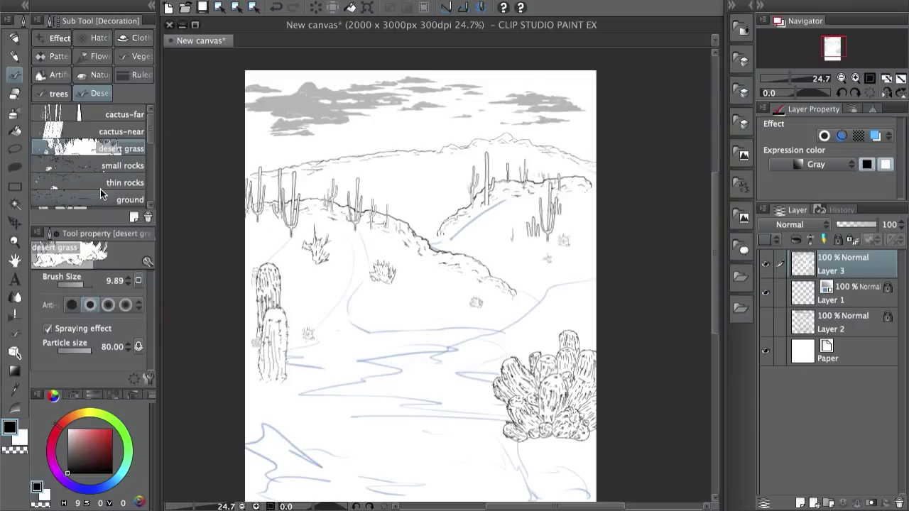
left_click(121, 164)
scroll(359, 272, "up", 2)
scroll(459, 321, "down", 1)
Spray small rock clusters across the foreground, then undo them.
left_click_drag(422, 328, 498, 351)
mouse_move(397, 349)
left_mouse_down()
mouse_move(367, 351)
mouse_move(382, 339)
left_mouse_up()
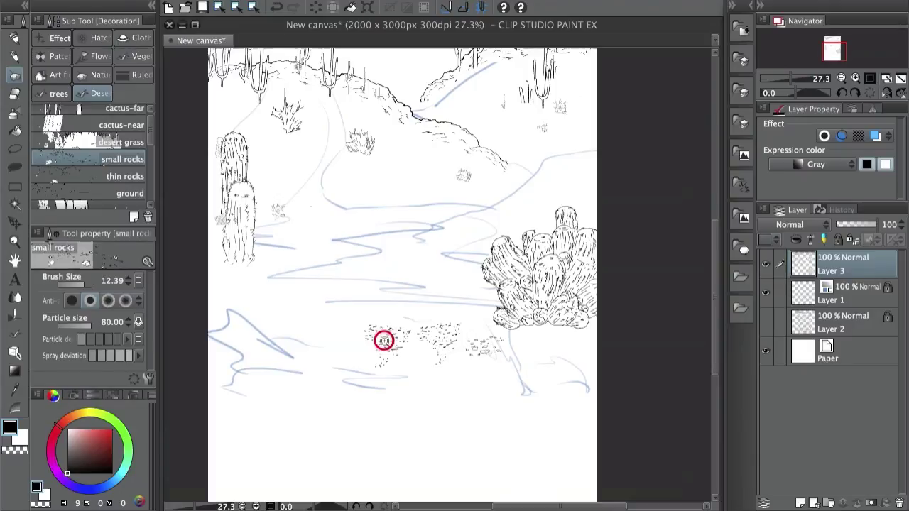
scroll(368, 346, "up", 1)
mouse_move(257, 311)
left_mouse_down()
mouse_move(287, 355)
mouse_move(226, 313)
mouse_move(221, 322)
mouse_move(287, 331)
left_mouse_up()
key("ctrl+z")
key("ctrl+z")
key("ctrl+z")
key("ctrl+z")
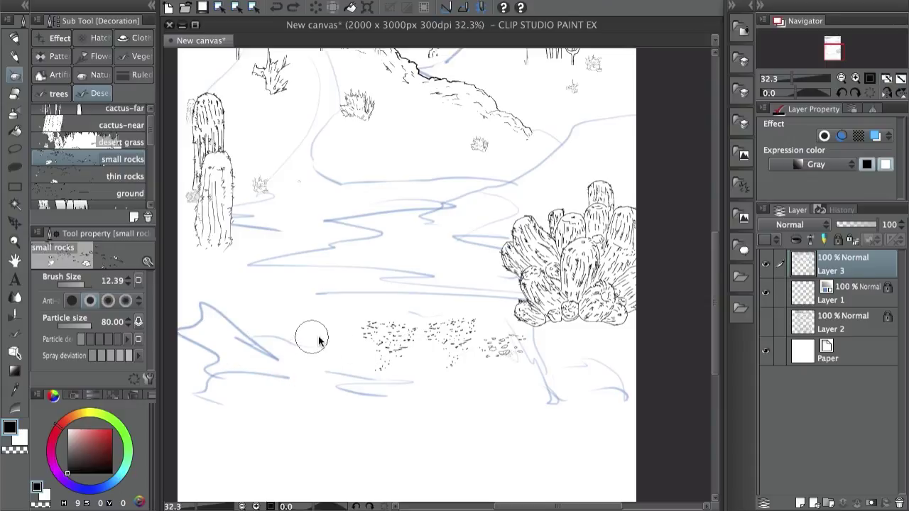
key("ctrl+z")
With a smaller rock brush size, paint a diagonal band of small rocks extending up-left.
mouse_move(367, 250)
left_mouse_down()
mouse_move(350, 255)
mouse_move(277, 334)
mouse_move(341, 305)
left_mouse_up()
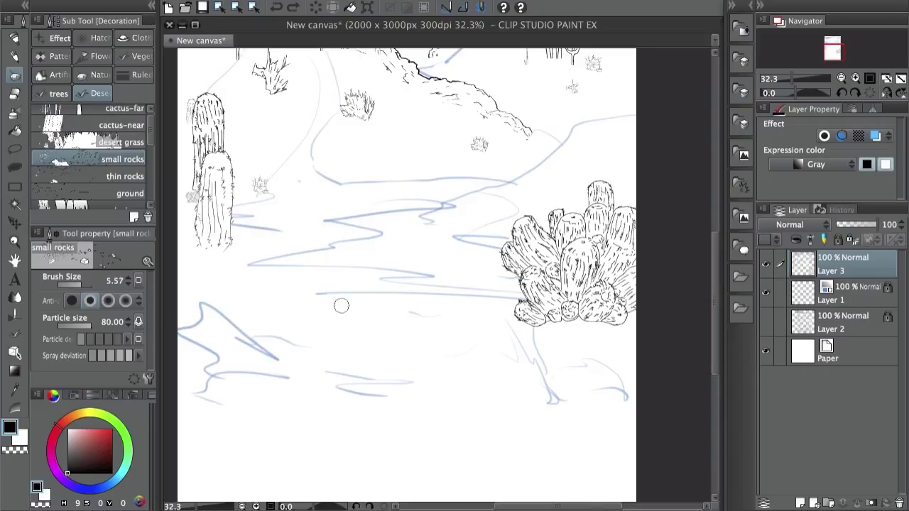
mouse_move(237, 298)
left_mouse_down()
mouse_move(283, 326)
mouse_move(285, 312)
mouse_move(247, 282)
mouse_move(302, 312)
left_mouse_up()
mouse_move(249, 303)
left_mouse_down()
mouse_move(298, 315)
mouse_move(274, 258)
left_mouse_up()
mouse_move(274, 259)
left_mouse_down()
mouse_move(284, 284)
mouse_move(323, 255)
mouse_move(323, 284)
mouse_move(323, 258)
mouse_move(304, 243)
mouse_move(339, 264)
left_mouse_up()
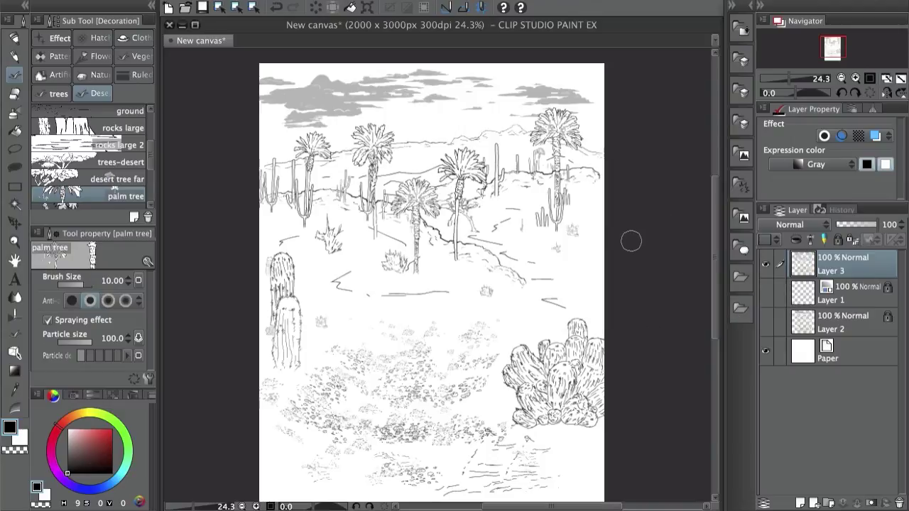
scroll(444, 213, "up", 5)
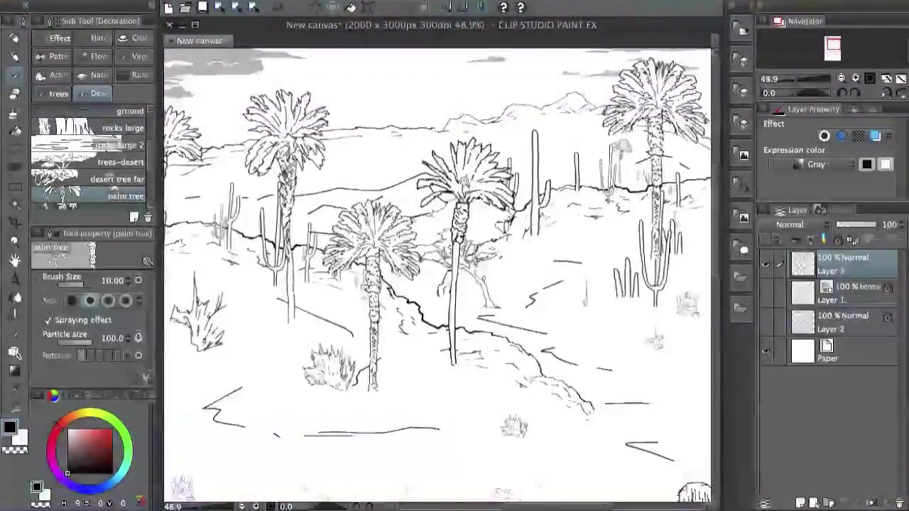
scroll(442, 227, "up", 3)
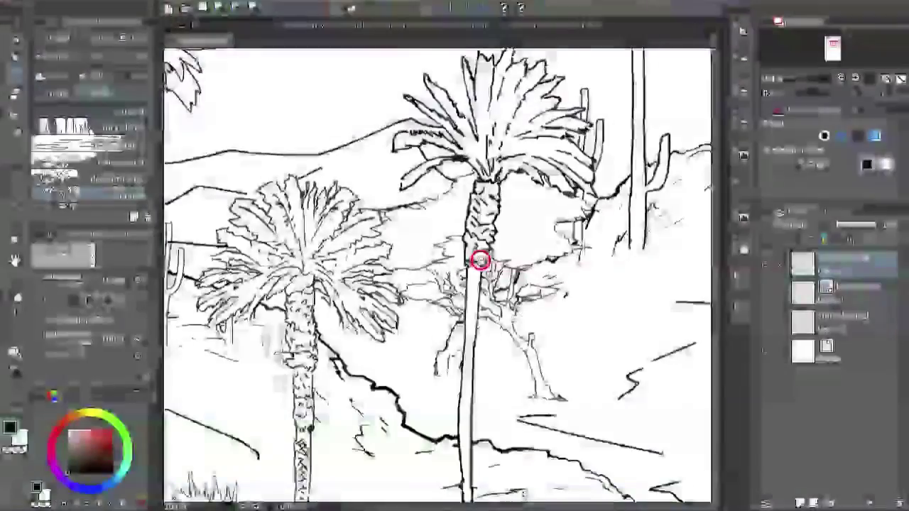
key("p")
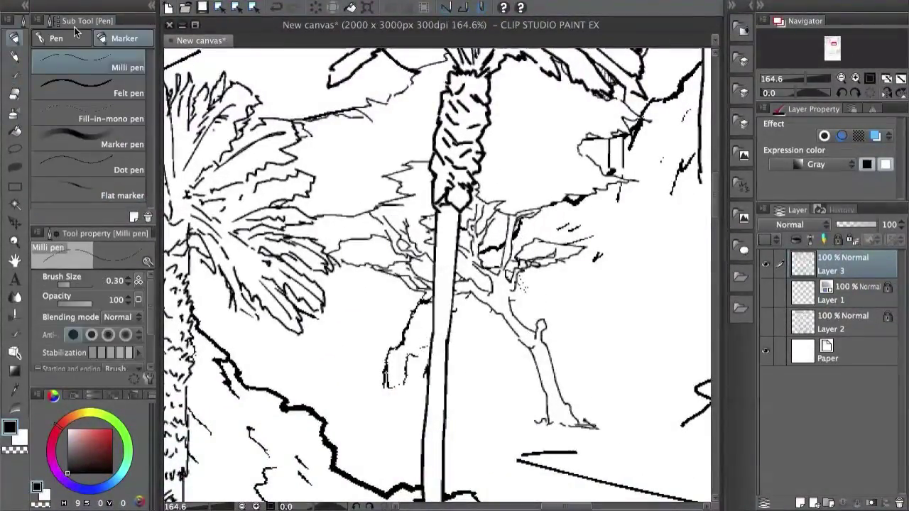
left_click(57, 39)
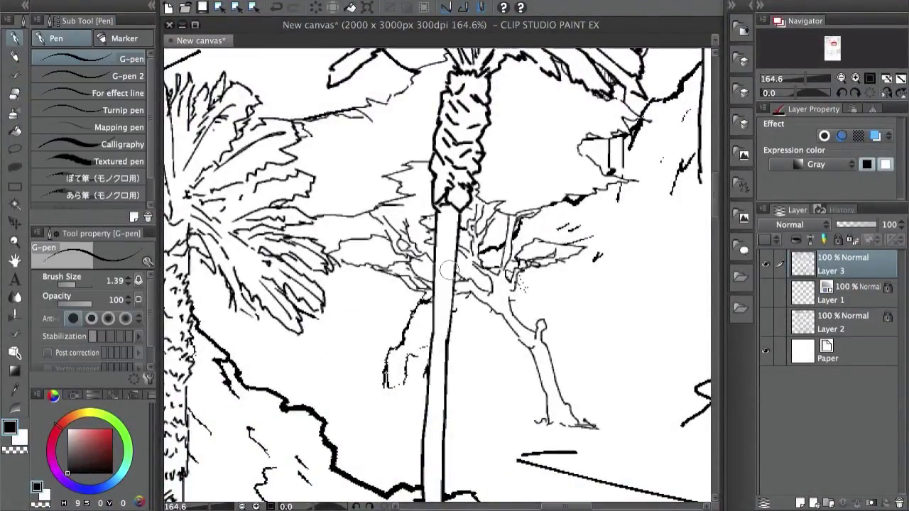
mouse_move(465, 216)
left_mouse_down()
mouse_move(443, 211)
mouse_move(405, 260)
left_mouse_up()
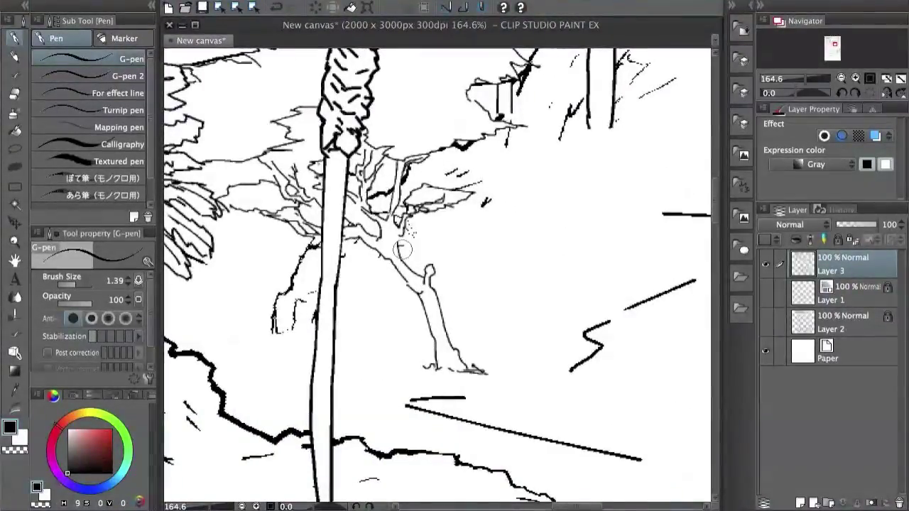
mouse_move(525, 270)
left_mouse_down()
mouse_move(526, 254)
mouse_move(450, 338)
left_mouse_up()
scroll(450, 338, "up", 5)
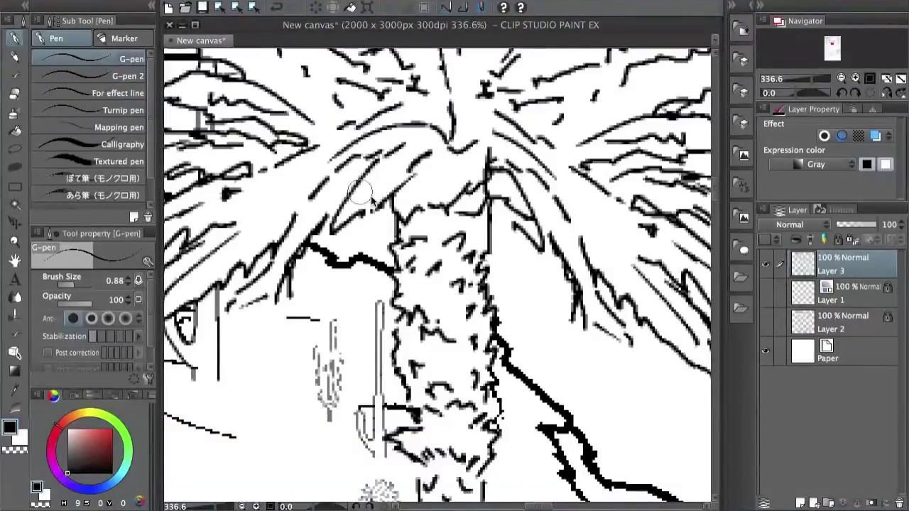
scroll(391, 205, "down", 8)
scroll(392, 210, "up", 3)
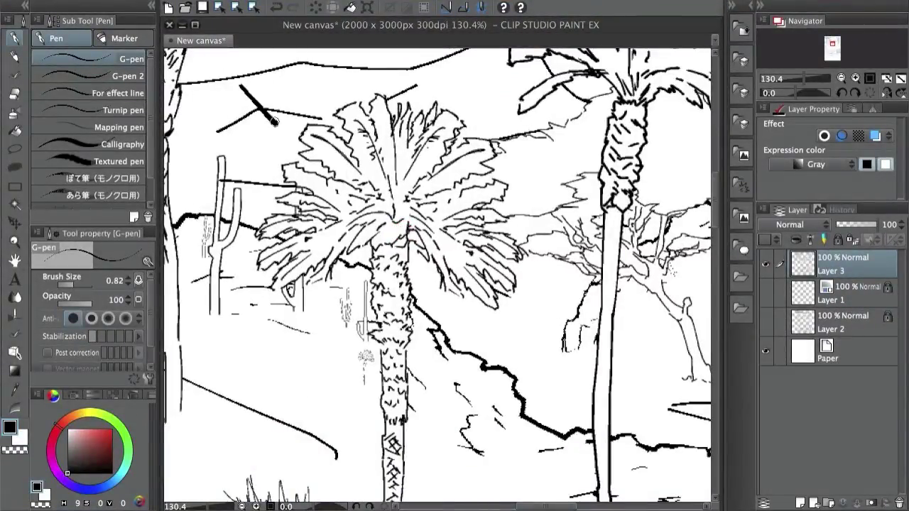
scroll(361, 253, "up", 4)
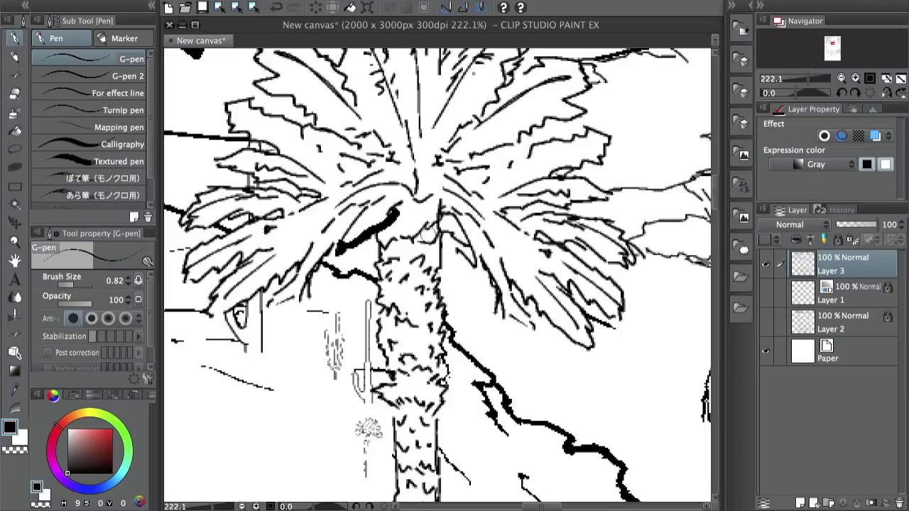
scroll(432, 349, "down", 3)
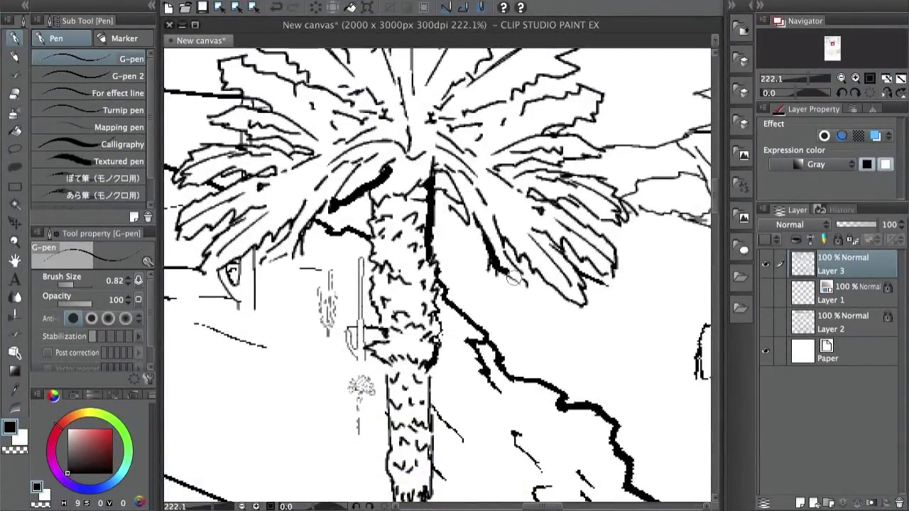
scroll(568, 263, "down", 6)
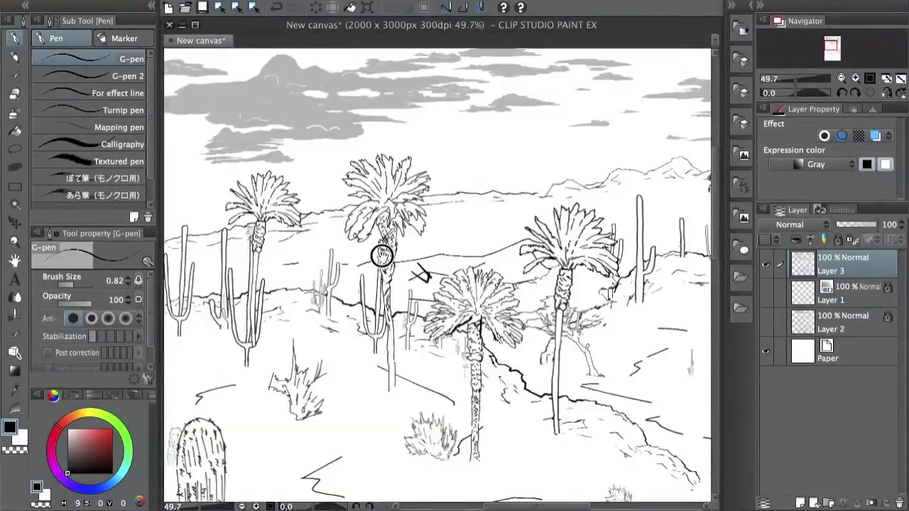
scroll(381, 255, "up", 3)
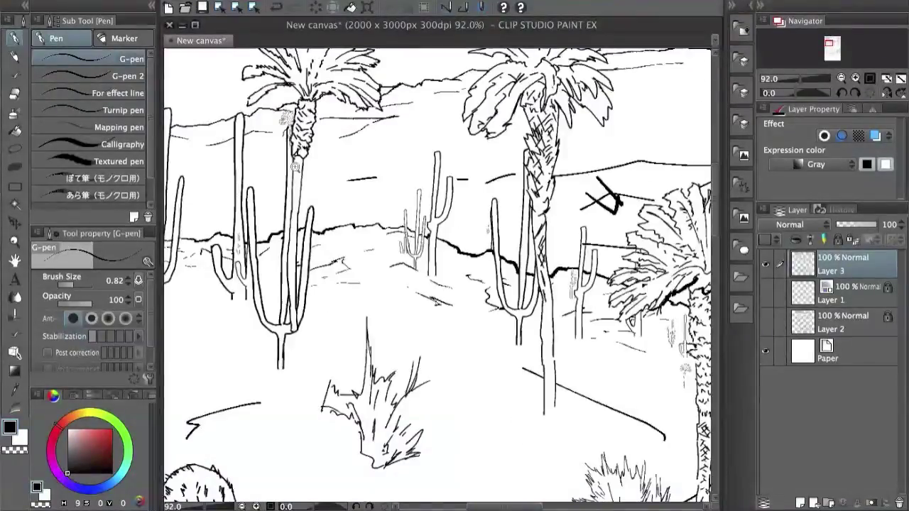
scroll(478, 257, "up", 4)
scroll(497, 182, "up", 1)
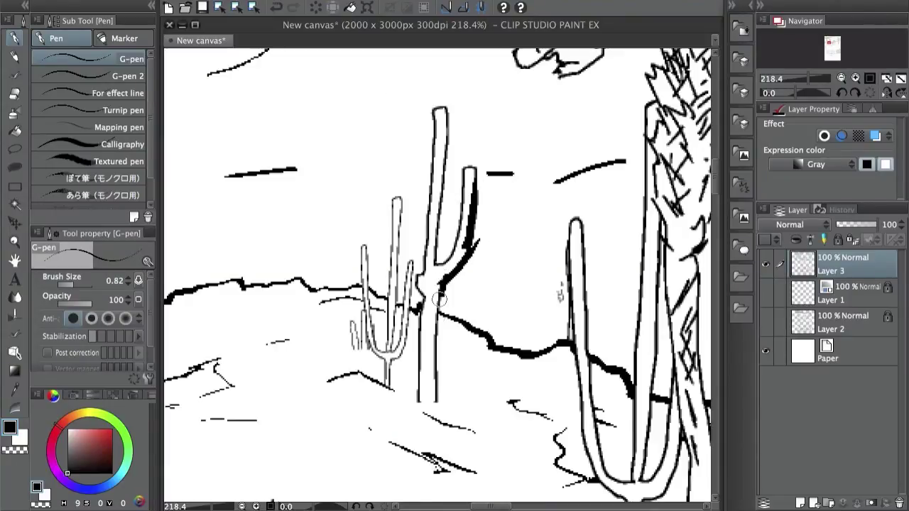
scroll(442, 319, "down", 3)
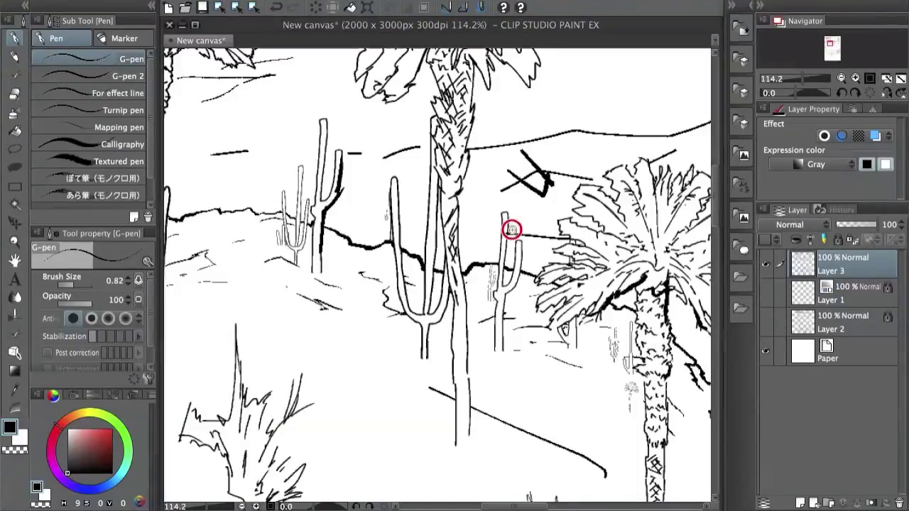
scroll(512, 229, "up", 3)
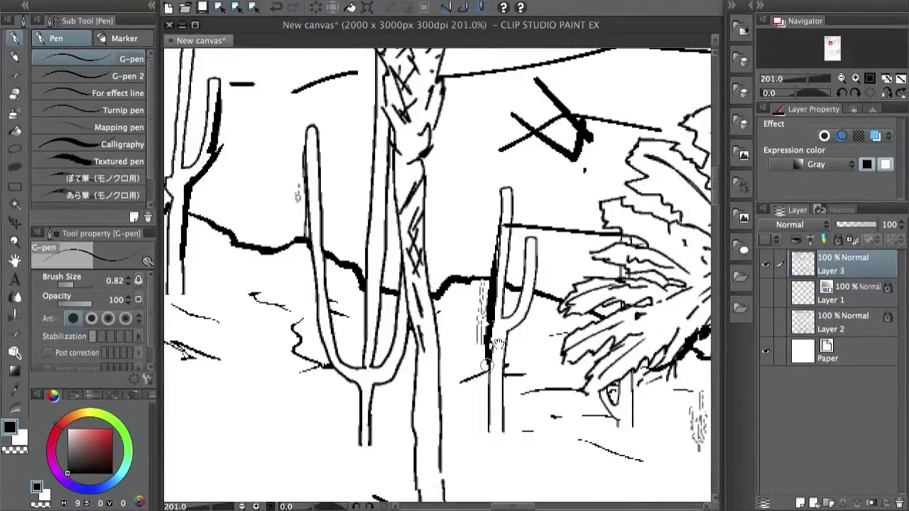
scroll(497, 344, "down", 4)
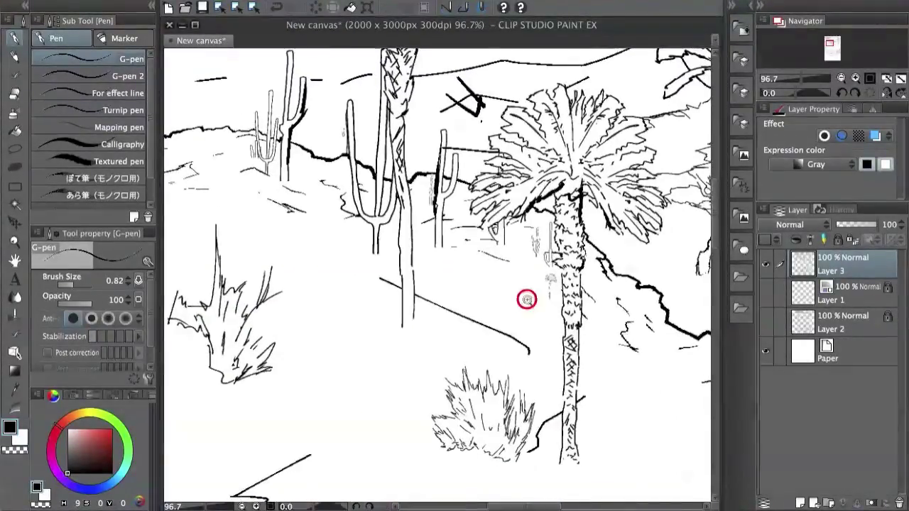
scroll(527, 299, "down", 4)
left_click_drag(563, 312, 426, 318)
scroll(613, 138, "up", 4)
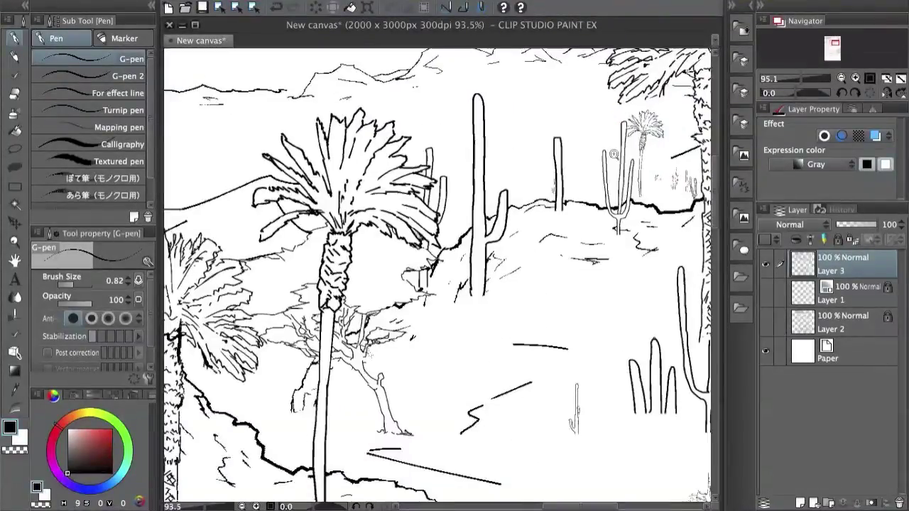
scroll(613, 154, "down", 4)
scroll(526, 273, "up", 3)
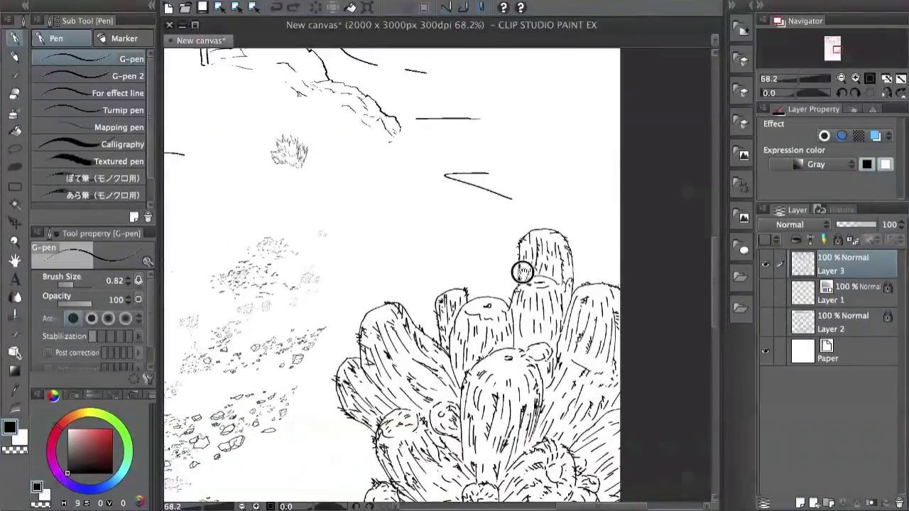
Thicken the outlines of the tall, right and middle cacti with bold strokes.
scroll(522, 272, "up", 4)
mouse_move(386, 205)
left_mouse_down()
mouse_move(416, 190)
mouse_move(467, 203)
mouse_move(480, 217)
mouse_move(483, 291)
left_mouse_up()
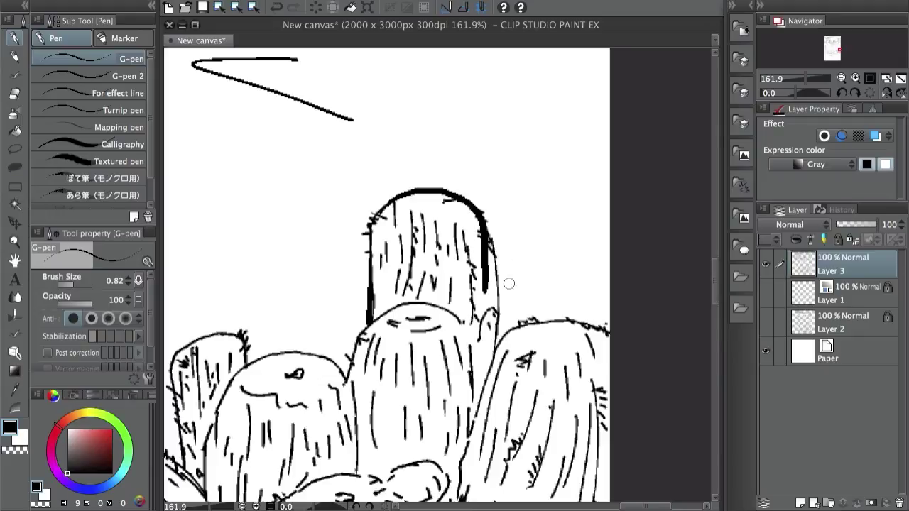
left_click_drag(519, 325, 588, 334)
left_click_drag(498, 335, 477, 398)
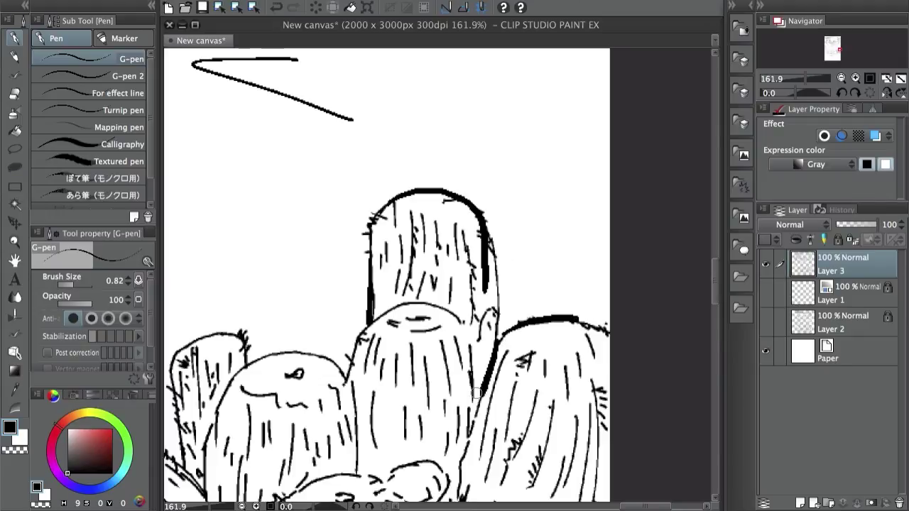
scroll(489, 258, "down", 3)
left_click_drag(375, 298, 433, 249)
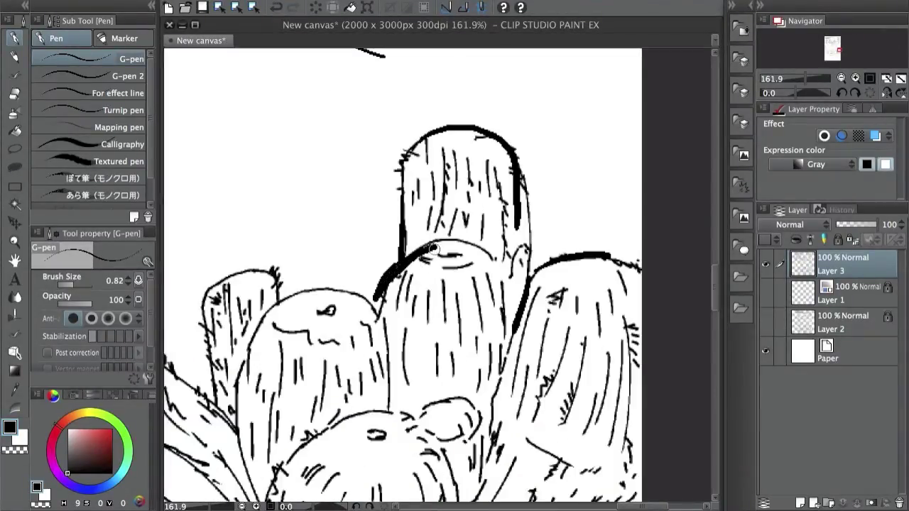
left_click_drag(407, 205, 410, 238)
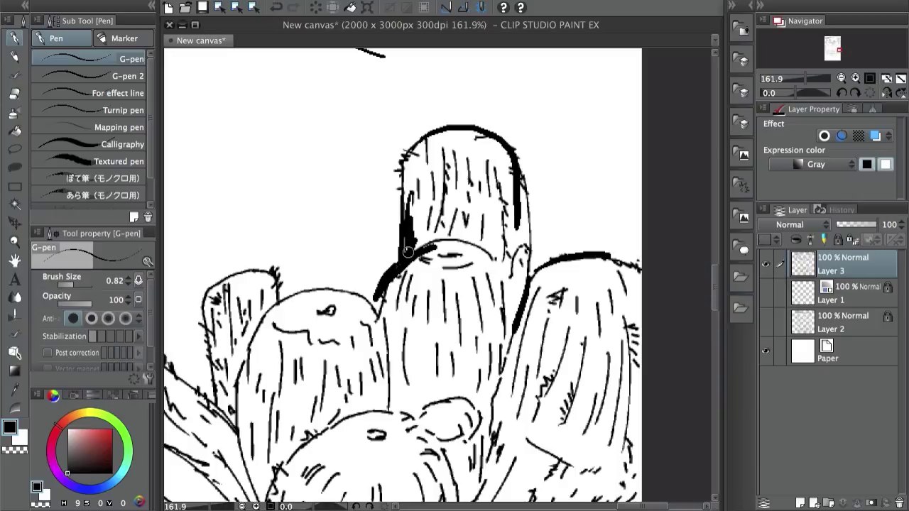
Trace a bold line along the tall left cactus's left edge.
scroll(408, 251, "down", 10)
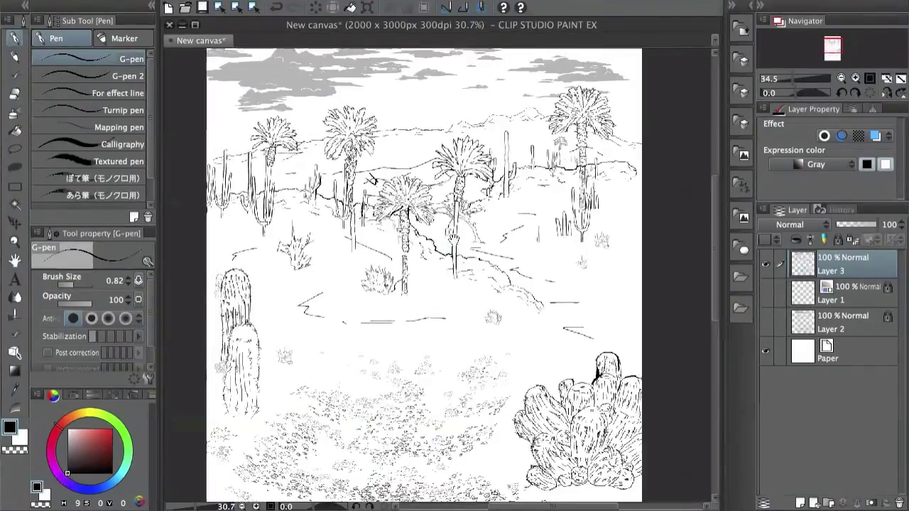
scroll(641, 238, "down", 1)
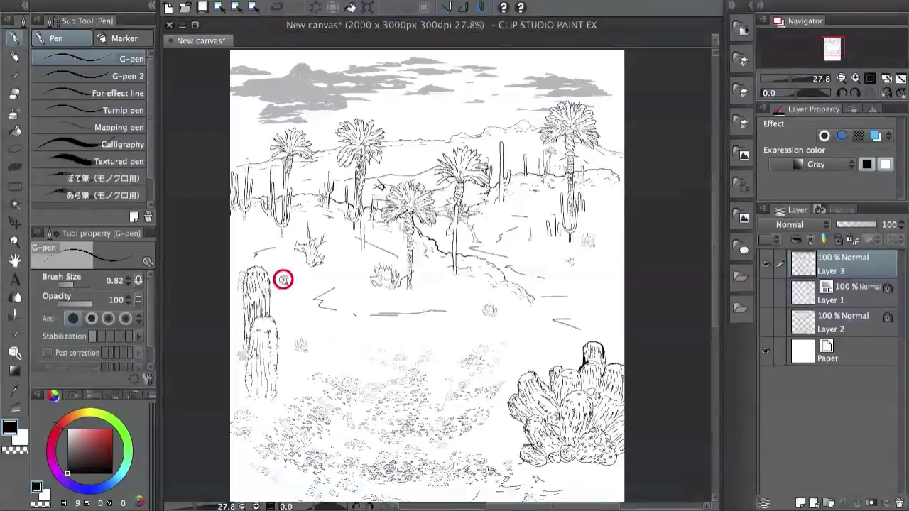
scroll(284, 277, "up", 3)
scroll(314, 173, "up", 2)
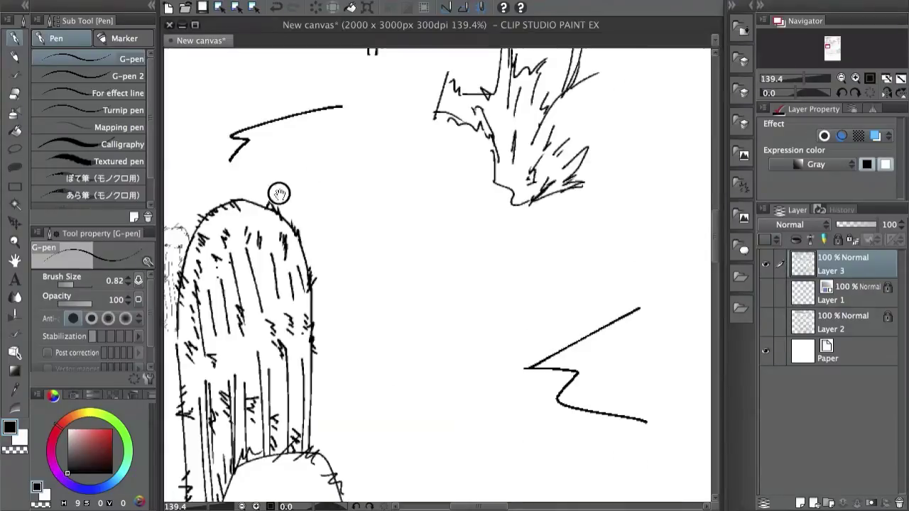
scroll(277, 192, "up", 1)
scroll(250, 172, "down", 1)
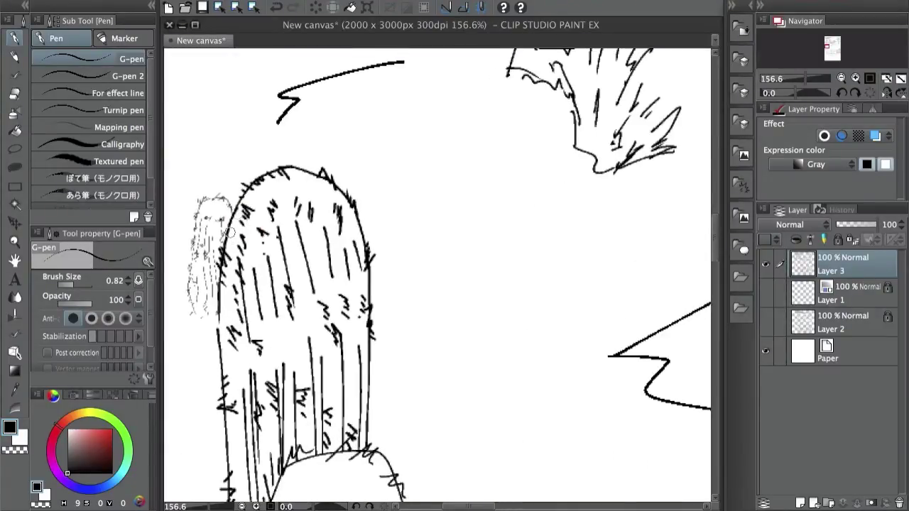
left_click_drag(218, 301, 214, 362)
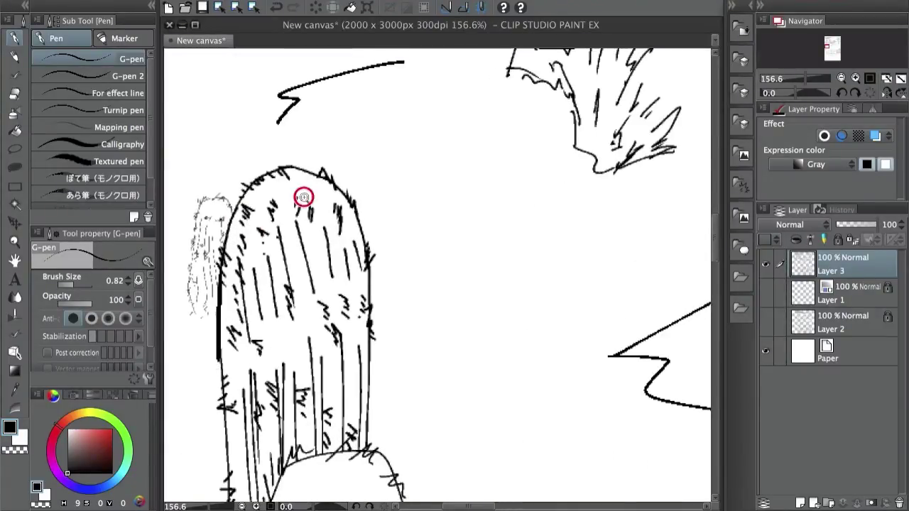
scroll(422, 219, "down", 5)
scroll(364, 220, "down", 2)
Outline the palm frond's right edge with a bold stroke, redoing the first attempt.
left_click_drag(365, 219, 363, 132)
scroll(363, 132, "up", 5)
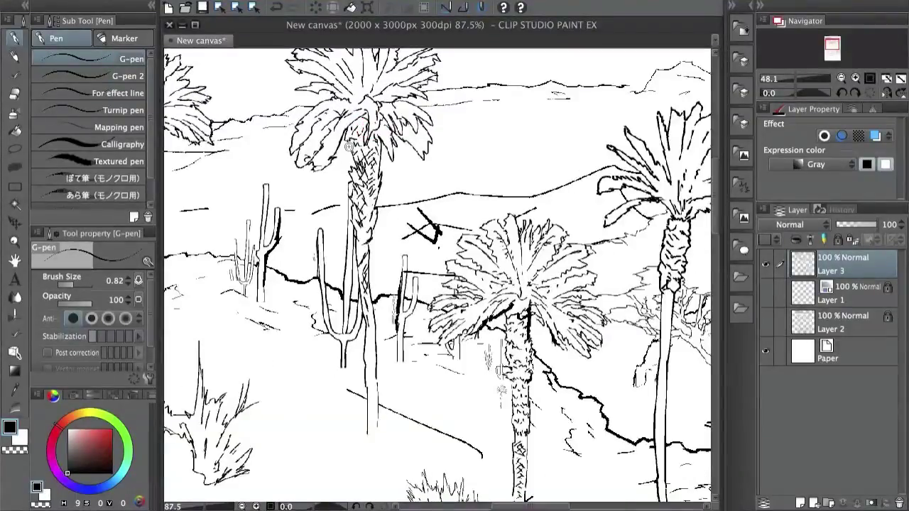
scroll(344, 122, "up", 4)
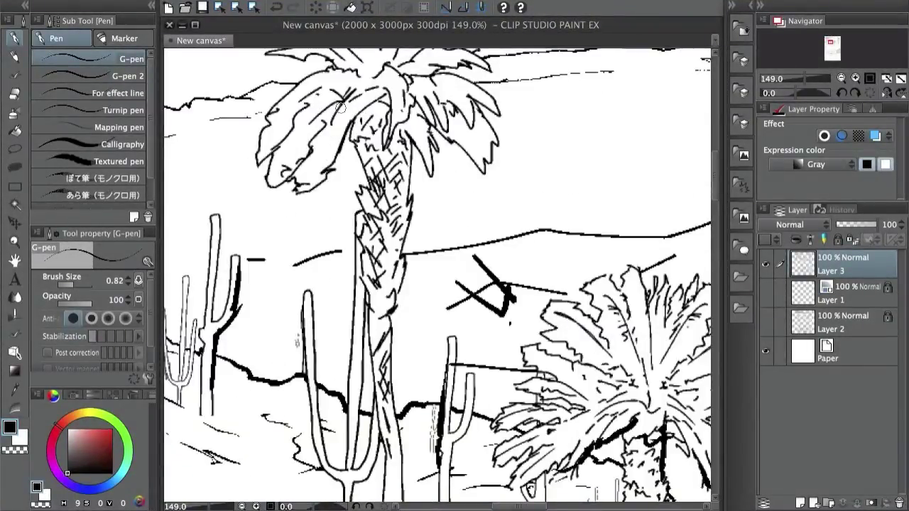
mouse_move(349, 108)
left_mouse_down()
mouse_move(382, 95)
mouse_move(384, 137)
mouse_move(426, 174)
left_mouse_up()
key("ctrl+z")
key("ctrl+z")
key("ctrl+z")
left_click_drag(404, 133, 433, 179)
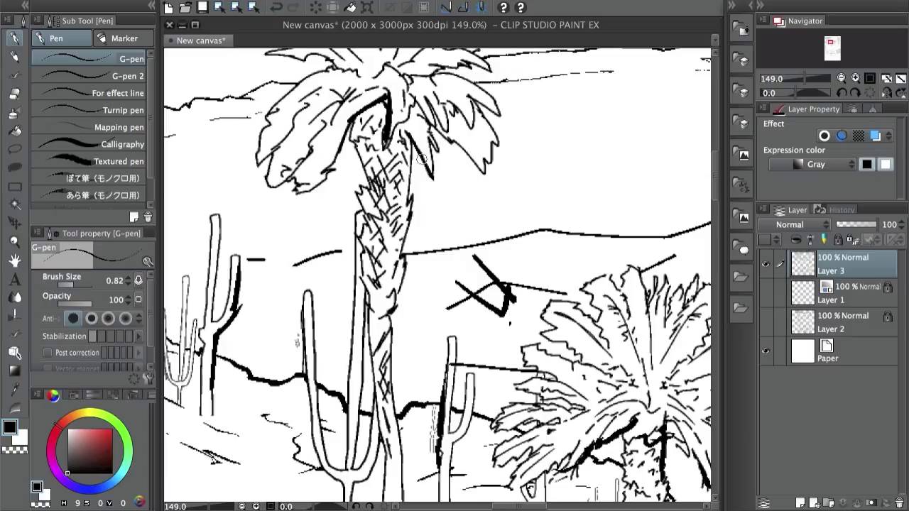
Add a dark scribble on the palm frond, delete it, and pan the view left.
left_click_drag(438, 128, 437, 149)
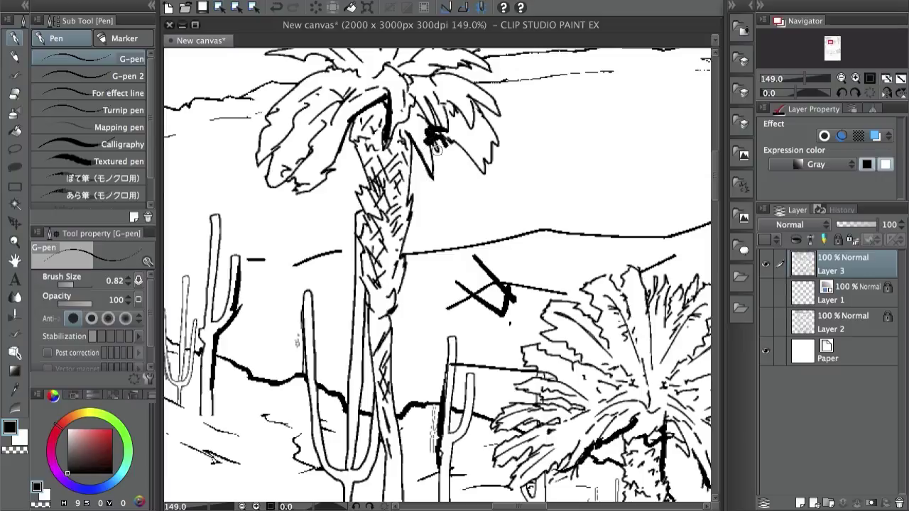
key("Delete")
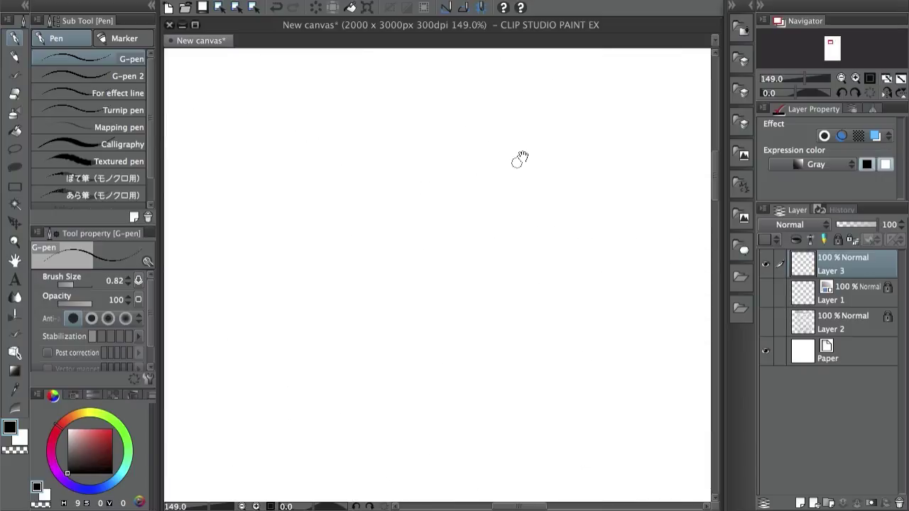
scroll(512, 158, "down", 8)
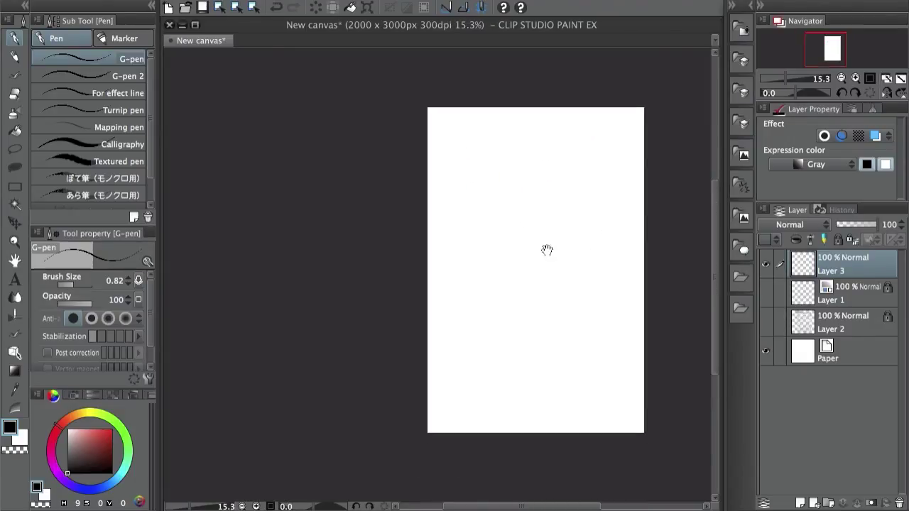
left_click_drag(545, 248, 432, 206)
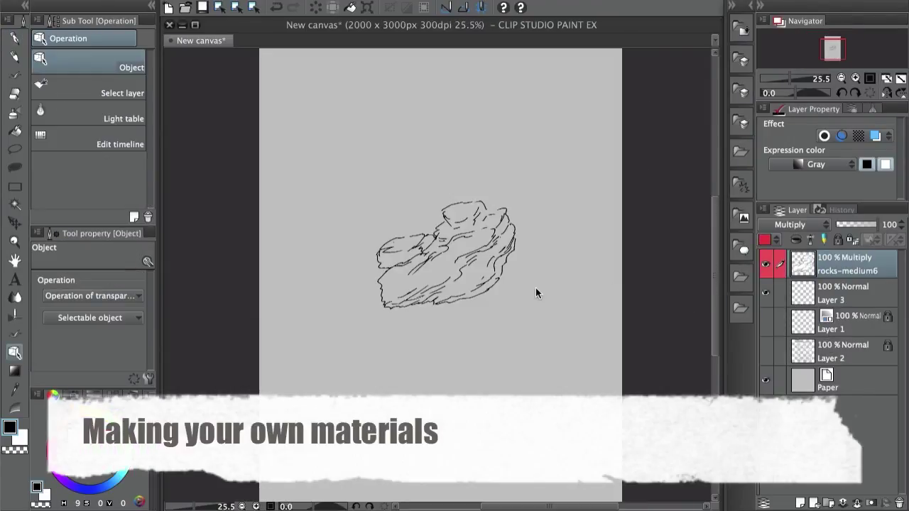
scroll(462, 269, "up", 3)
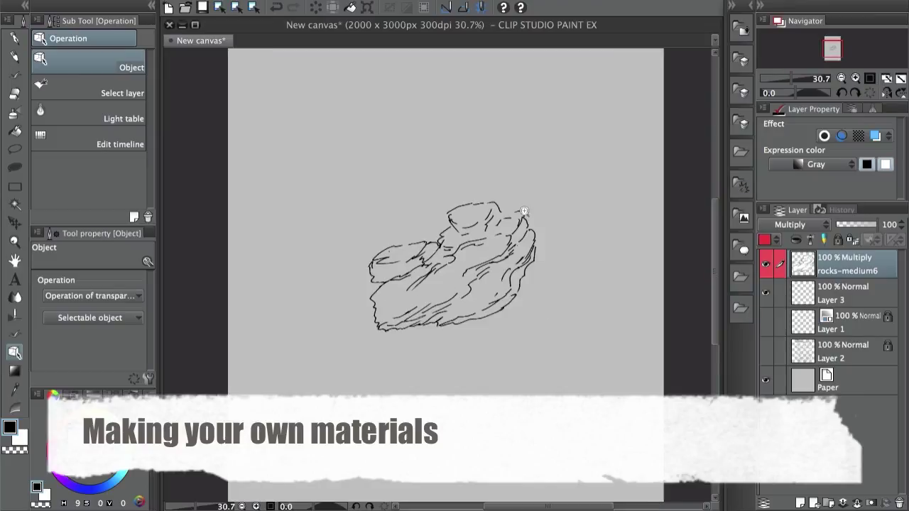
Set the rocks-medium6 layer to Normal blending and stamp a desert tree above the rock.
left_click(801, 226)
left_click(763, 210)
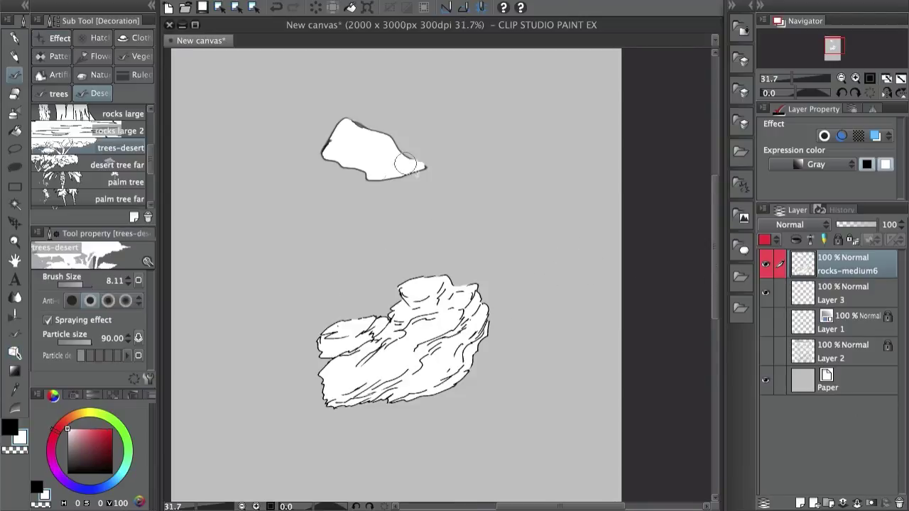
left_click_drag(383, 170, 315, 197)
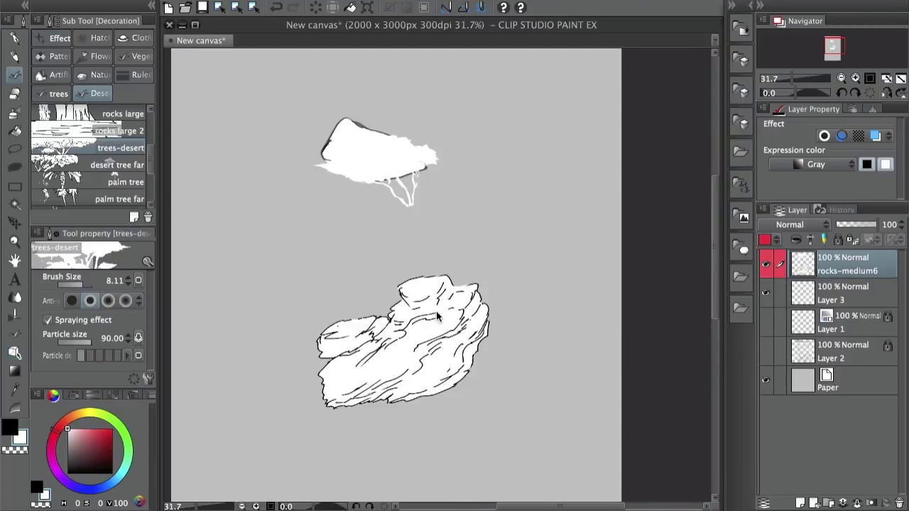
Stamp several desert trees around the rock drawing, then undo them.
key("ctrl+z")
scroll(418, 223, "down", 3)
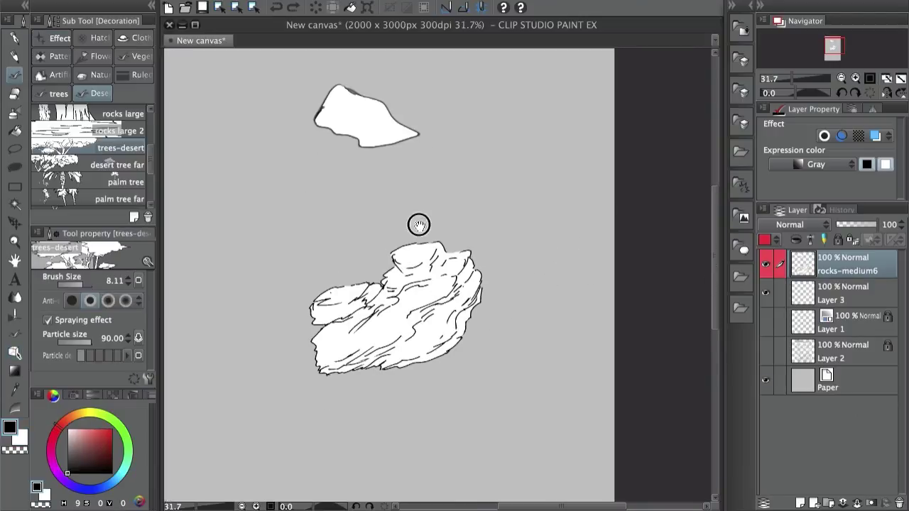
left_click(267, 283)
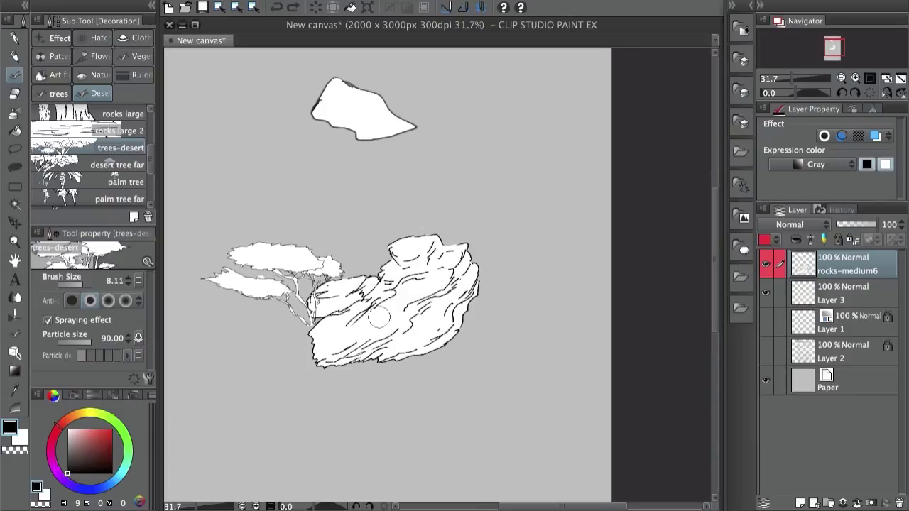
left_click(397, 349)
left_click_drag(455, 332, 439, 315)
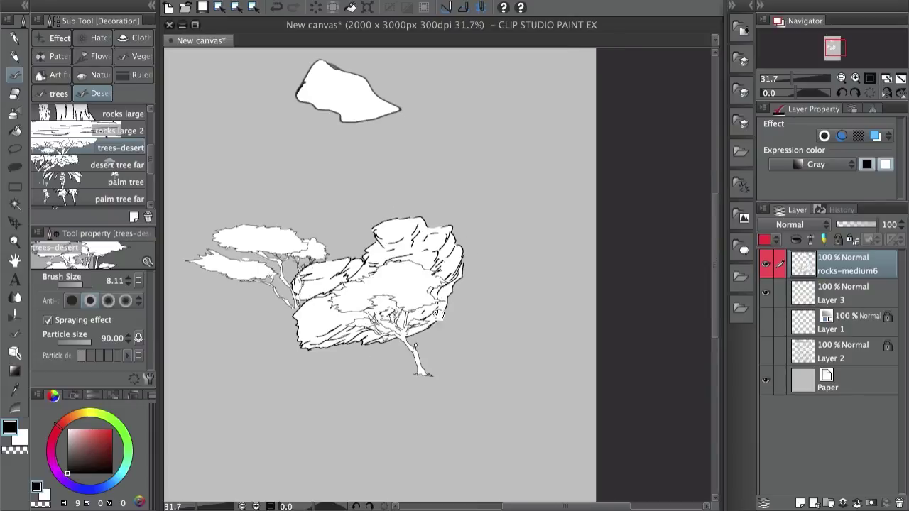
left_click(445, 269)
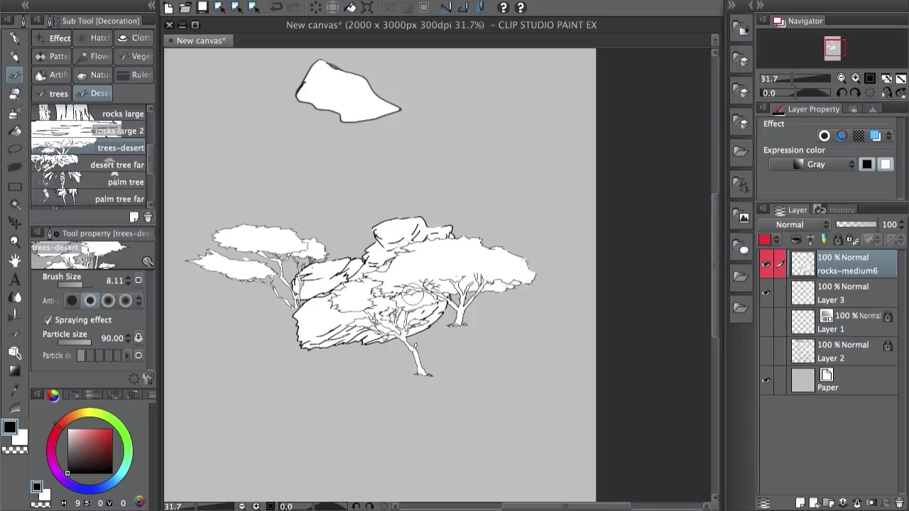
left_click(384, 244)
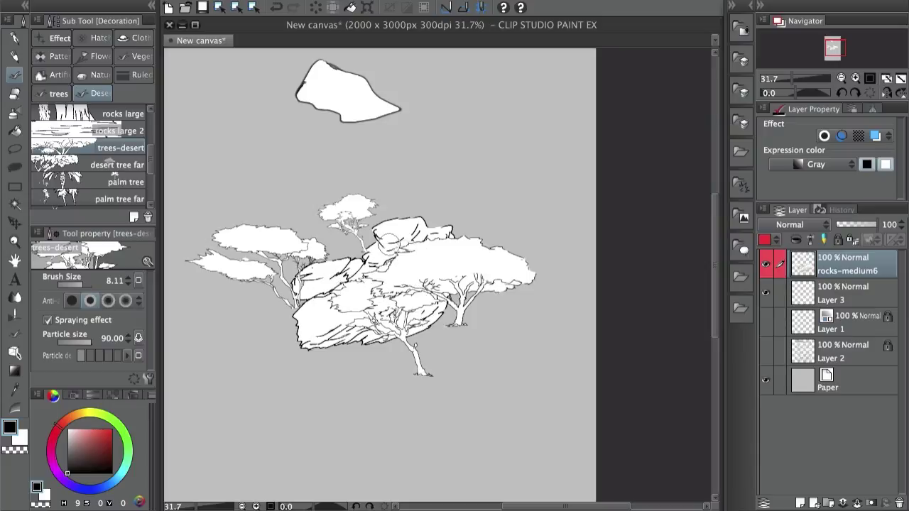
key("ctrl+z")
key("ctrl+z")
key("ctrl+z")
scroll(423, 230, "up", 3)
Add Layer 4 in Multiply mode, stamp a desert tree line on it, and switch to the G-pen.
key("ctrl+shift+n")
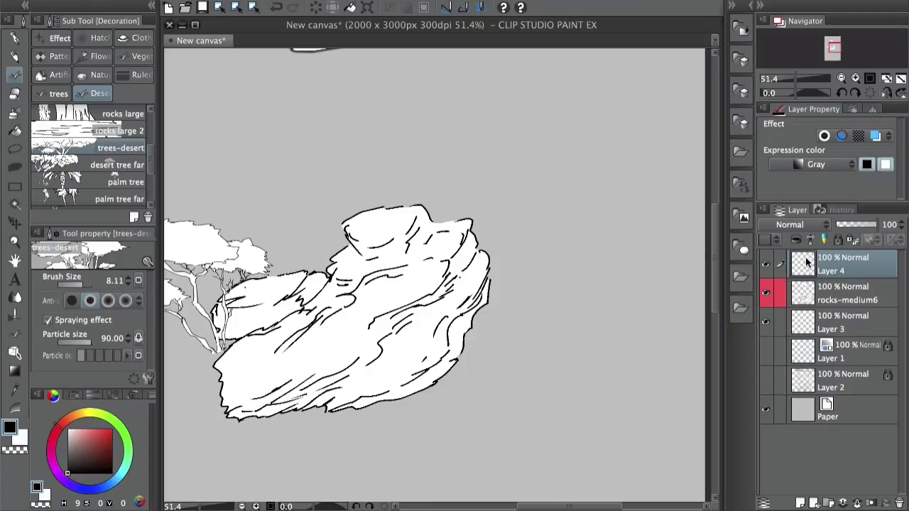
left_click(791, 224)
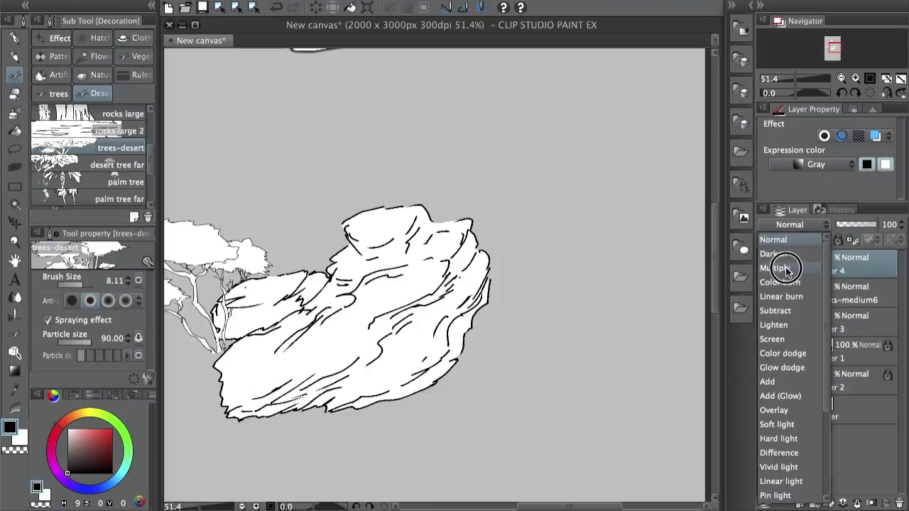
left_click(785, 269)
left_click(346, 237)
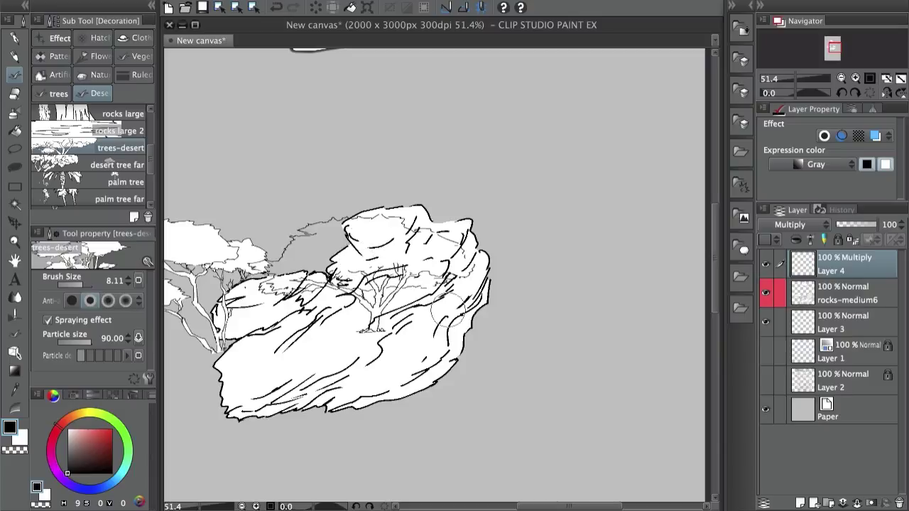
scroll(366, 253, "up", 2)
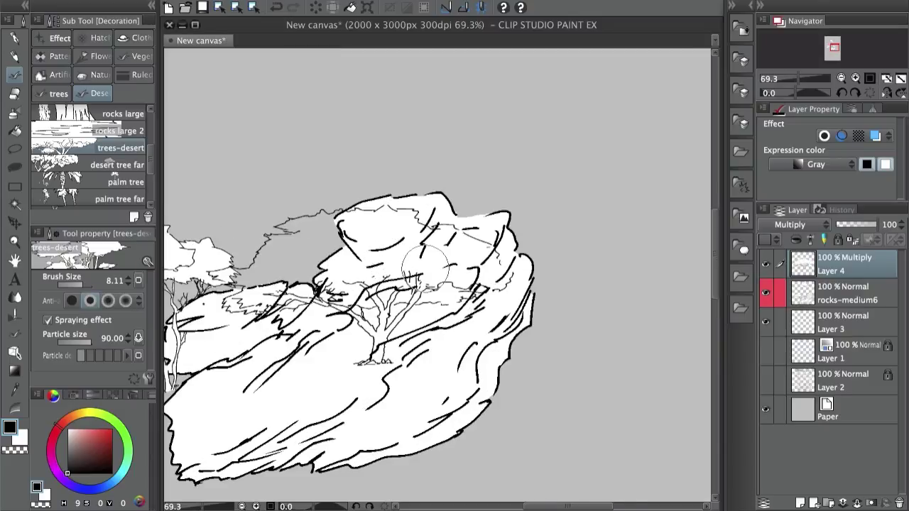
key("p")
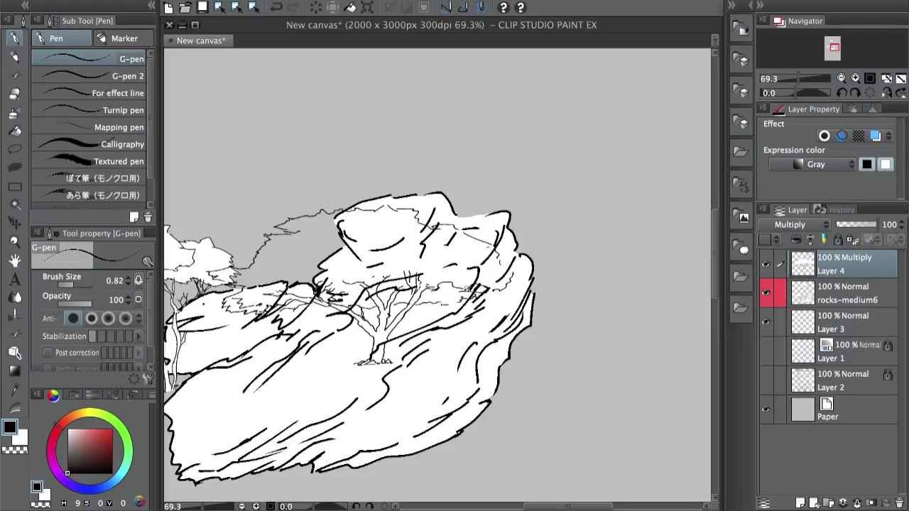
Set Layer 4's blending mode back to Normal.
scroll(519, 277, "down", 3)
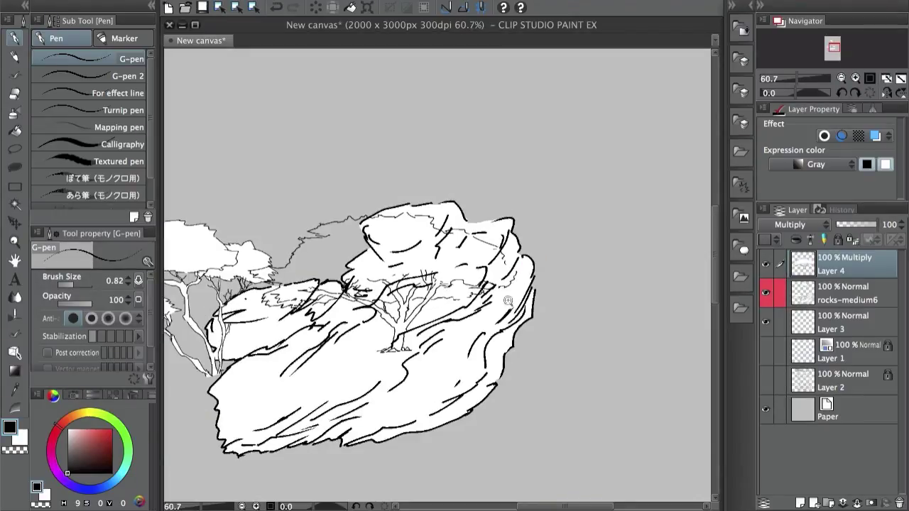
left_click(791, 225)
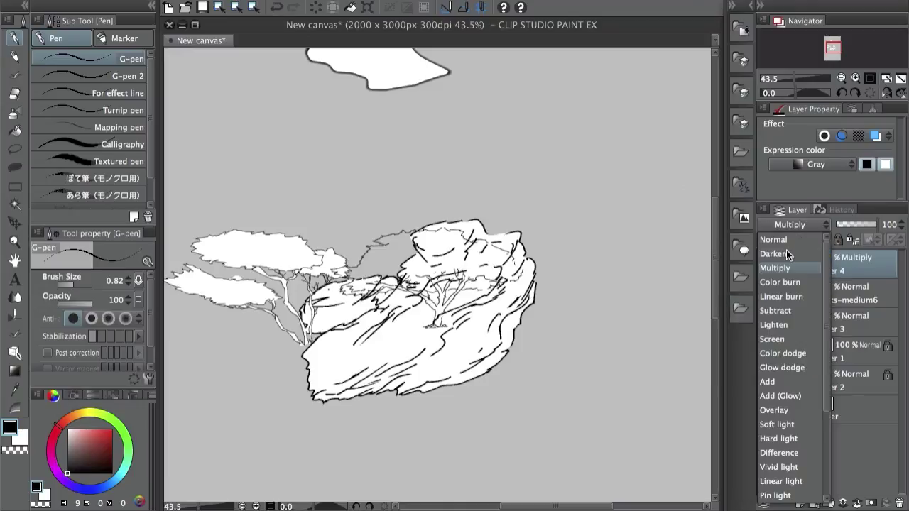
left_click(786, 238)
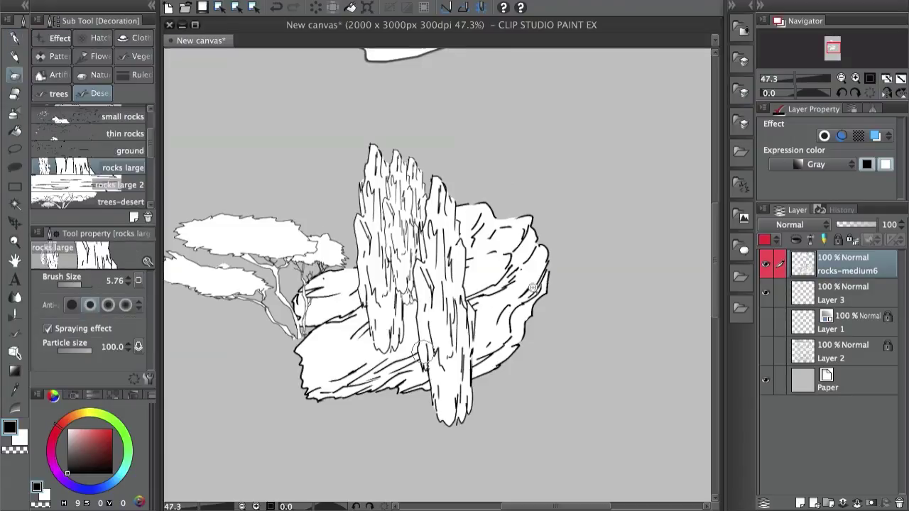
scroll(489, 315, "down", 5)
scroll(484, 257, "up", 2)
Paint tall rock spires onto the rock cluster with the rocks large brush.
left_click_drag(475, 270, 476, 170)
left_click_drag(489, 319, 475, 198)
left_click_drag(476, 341, 462, 241)
left_click_drag(450, 284, 449, 433)
mouse_move(497, 270)
left_mouse_down()
mouse_move(488, 374)
mouse_move(483, 263)
left_mouse_up()
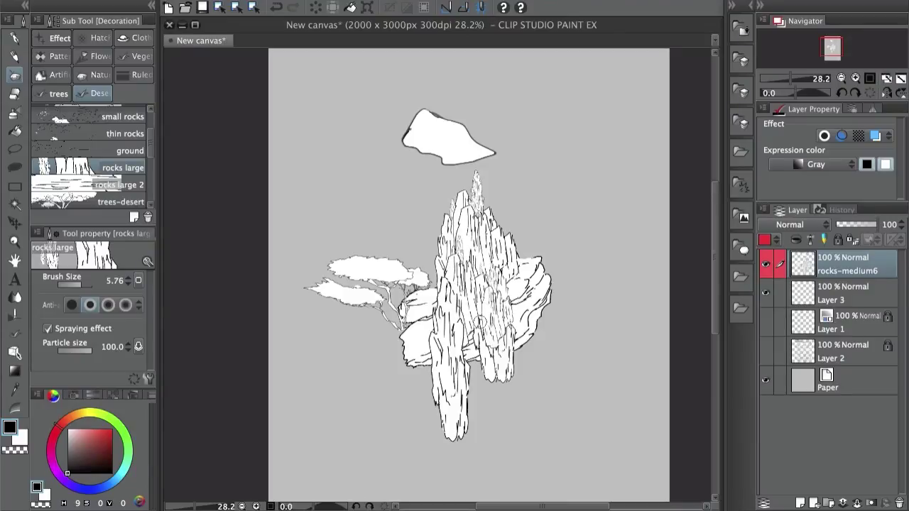
left_click_drag(497, 316, 497, 423)
left_click_drag(470, 291, 451, 459)
left_click_drag(508, 447, 492, 375)
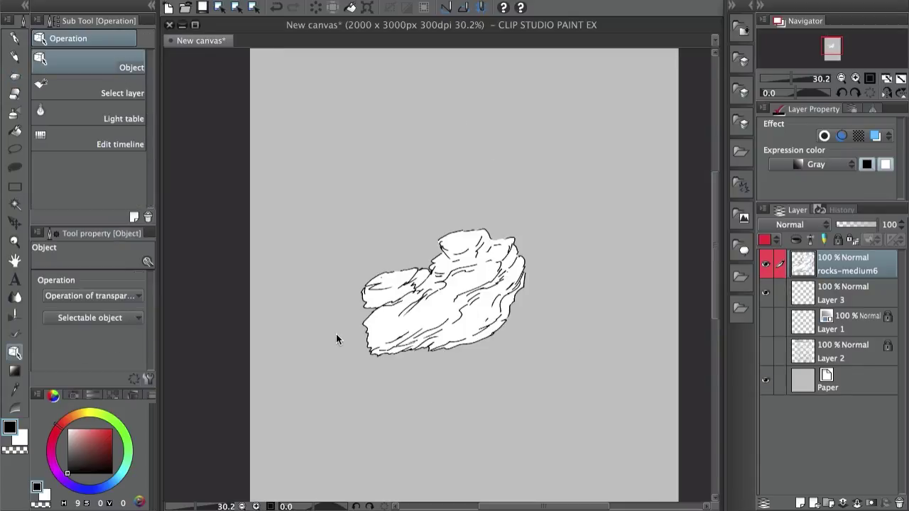
Select the rocks-medium6 pixels from its thumbnail, and toggle the Paper layer to check transparency.
left_click(798, 269, "ctrl")
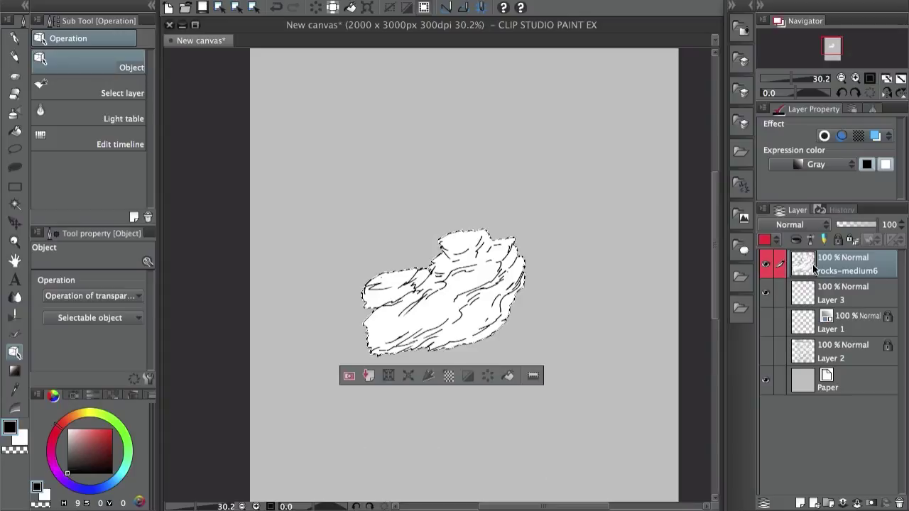
key("ctrl+d")
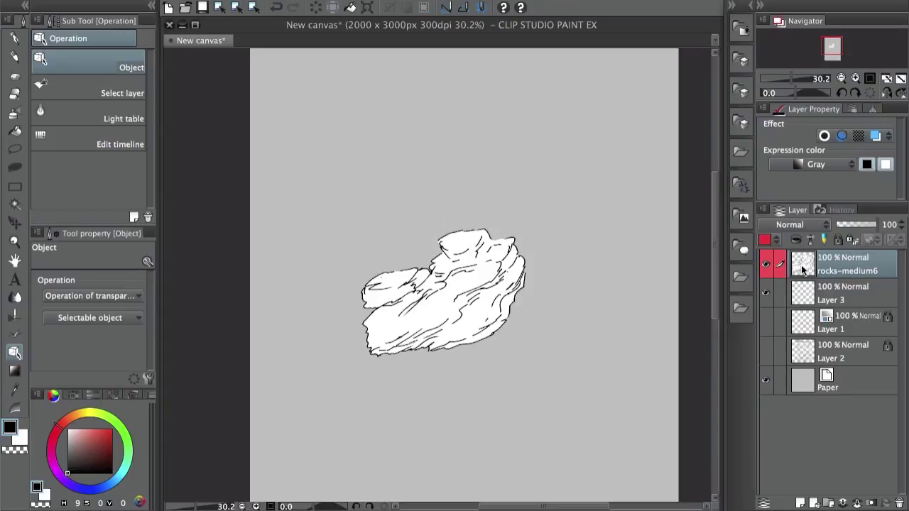
left_click(805, 265, "ctrl")
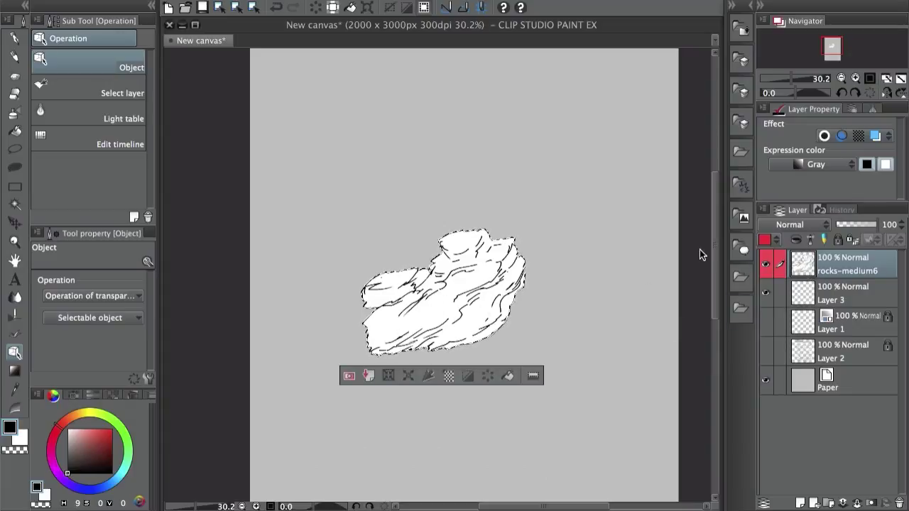
key("ctrl+d")
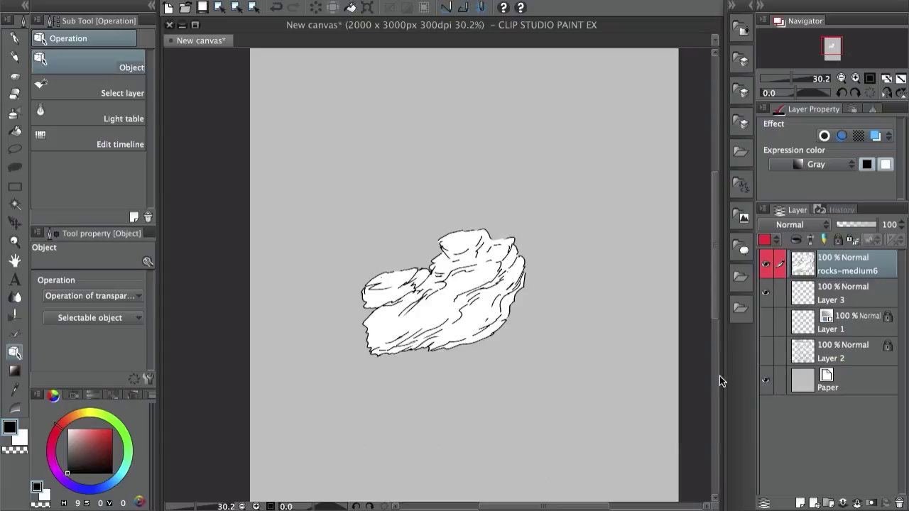
left_click(766, 381)
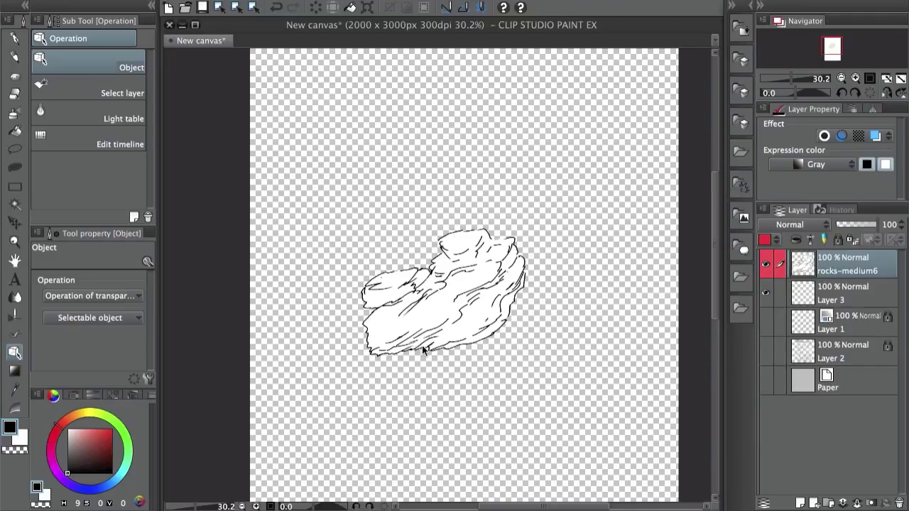
left_click(765, 381)
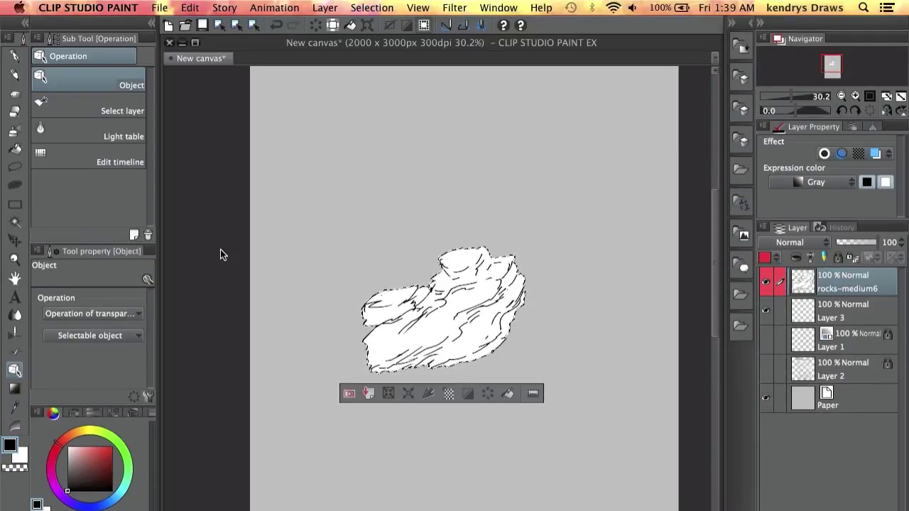
Register the rock as an image material named rocks-medium6, enabling Use for brush tip shape.
left_click(191, 7)
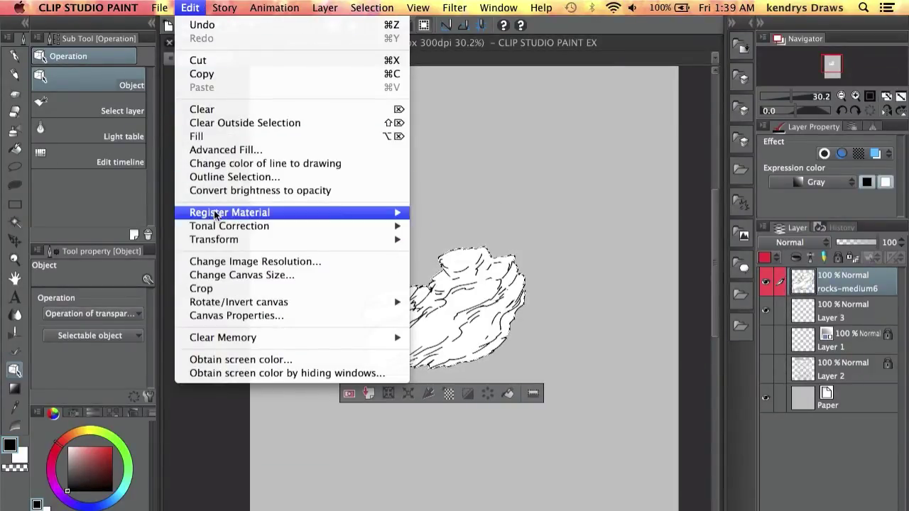
mouse_move(214, 211)
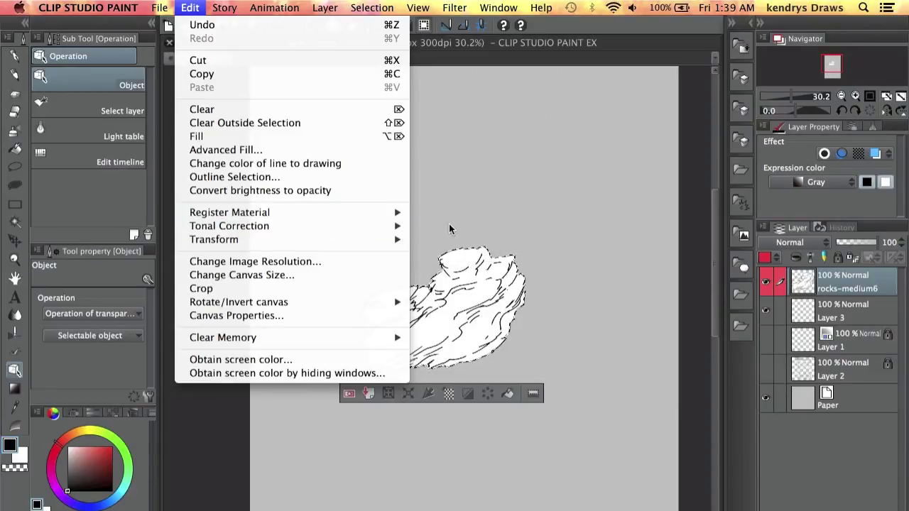
mouse_move(398, 212)
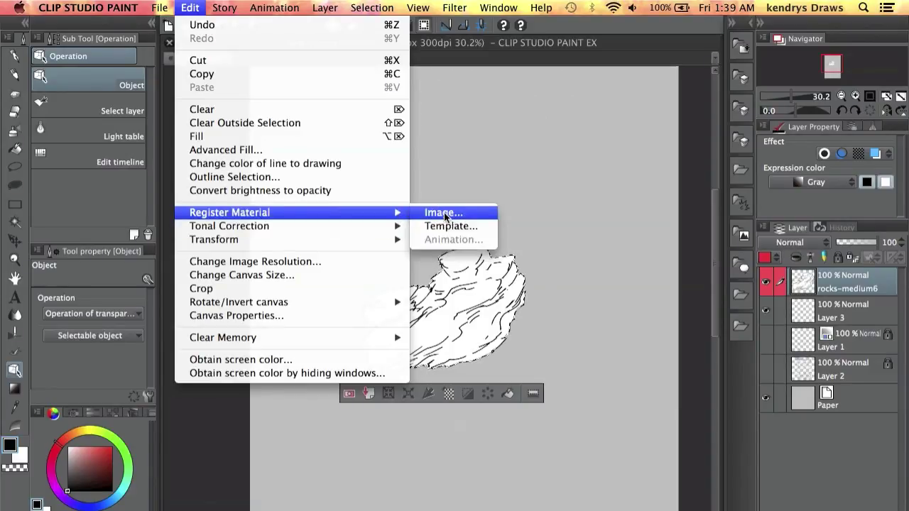
left_click(448, 213)
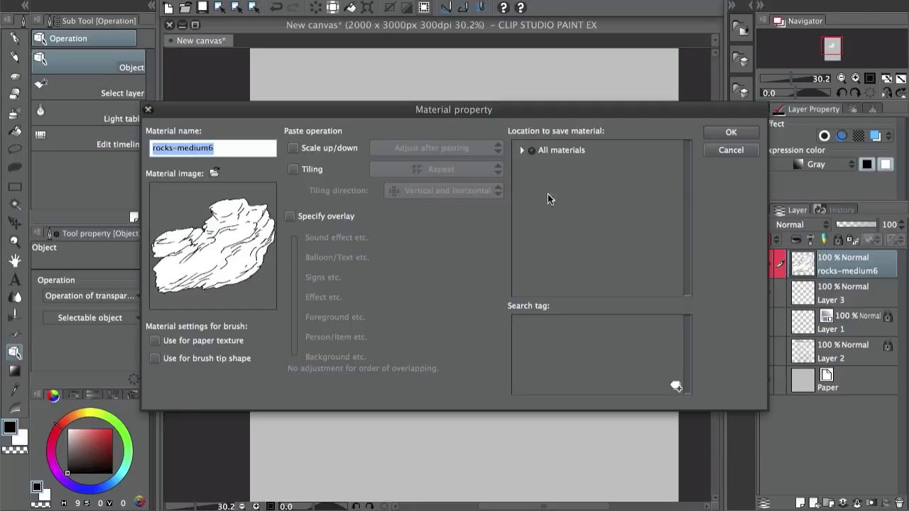
left_click(235, 149)
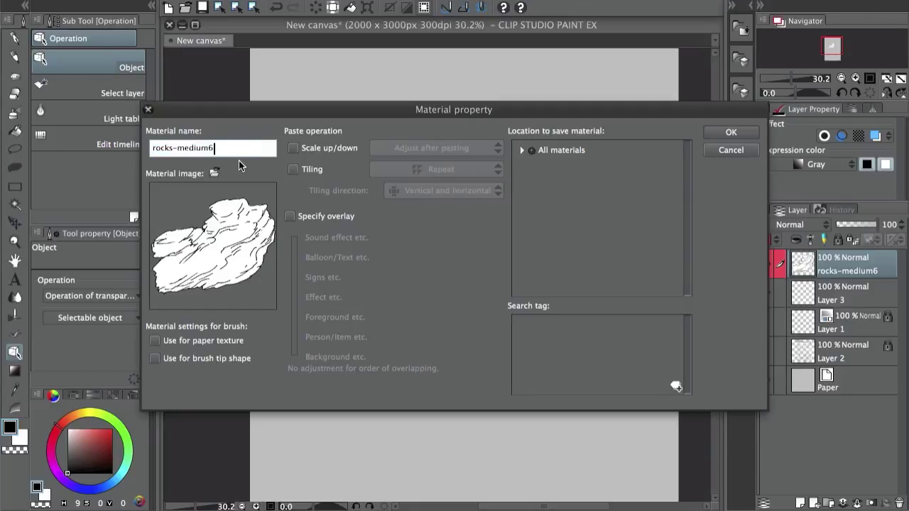
left_click_drag(218, 147, 145, 148)
left_click(219, 148)
left_click(156, 358)
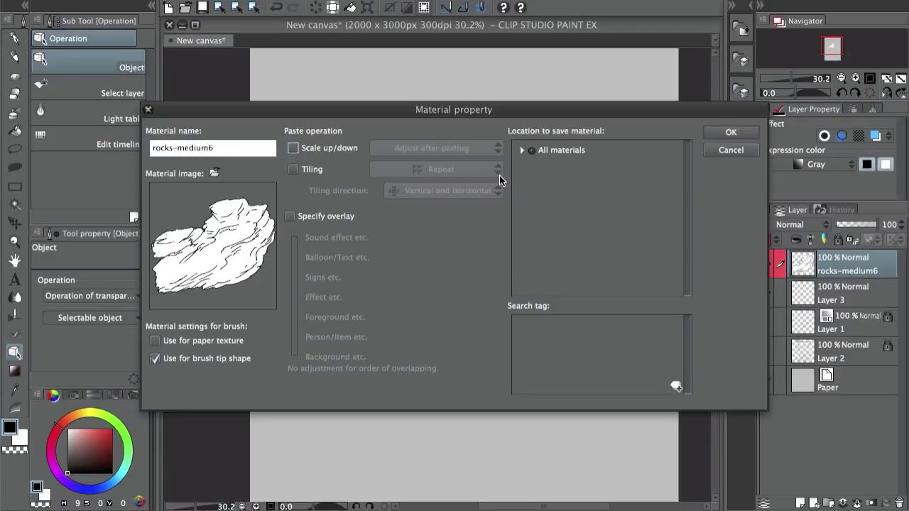
Save the material to the Image material > desert folder and confirm with OK.
left_click(523, 152)
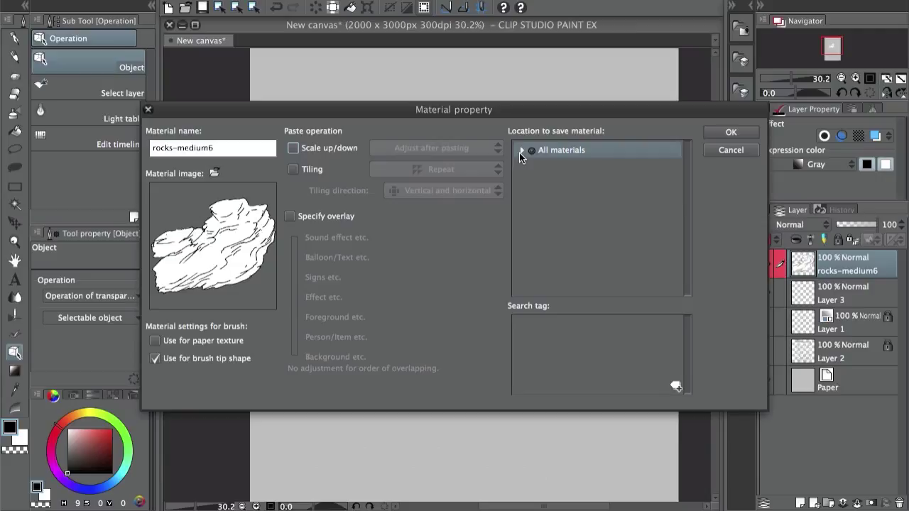
left_click(521, 151)
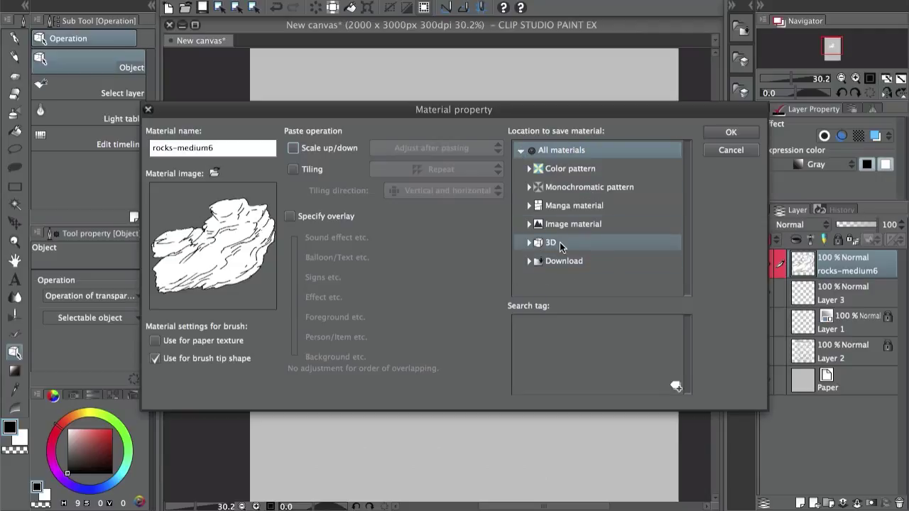
left_click(527, 225)
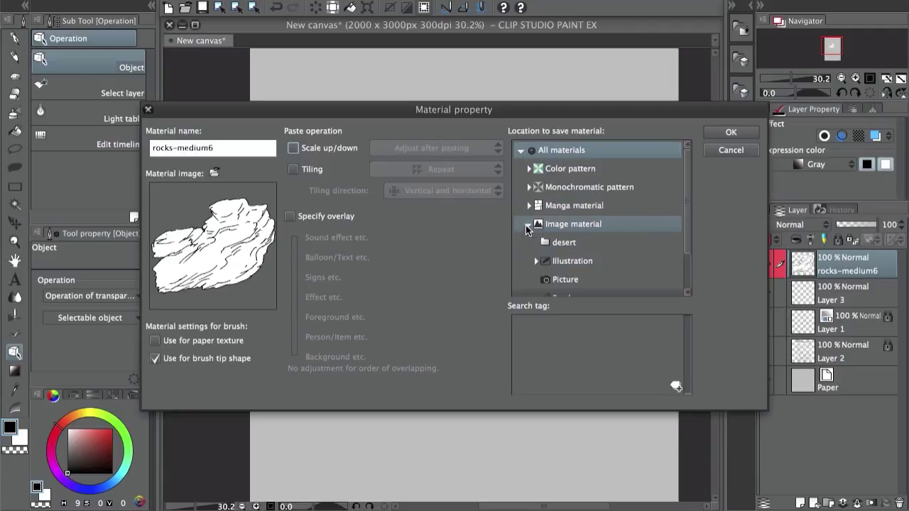
left_click(567, 242)
scroll(678, 248, "down", 2)
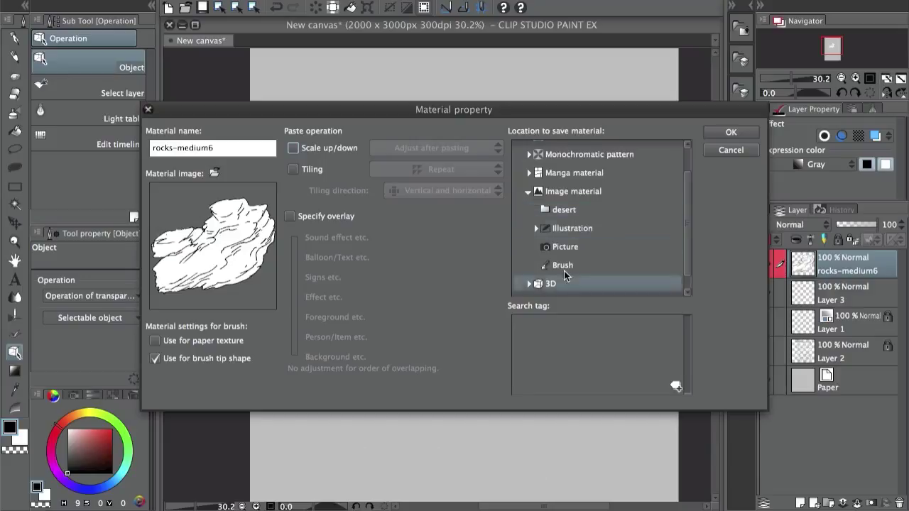
left_click(570, 211)
left_click(730, 133)
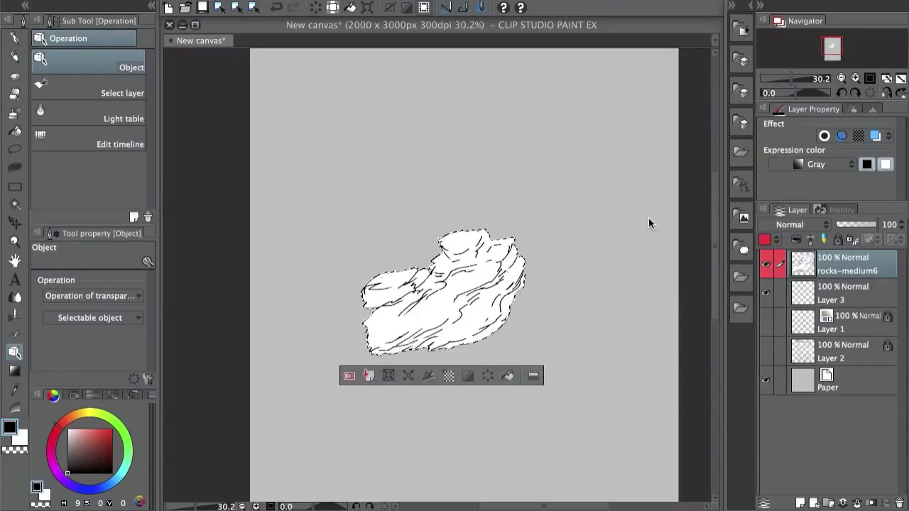
Clear the selection, delete the rocks-medium6 layer, and pick the Decoration 手描き三角 brush.
key("ctrl+d")
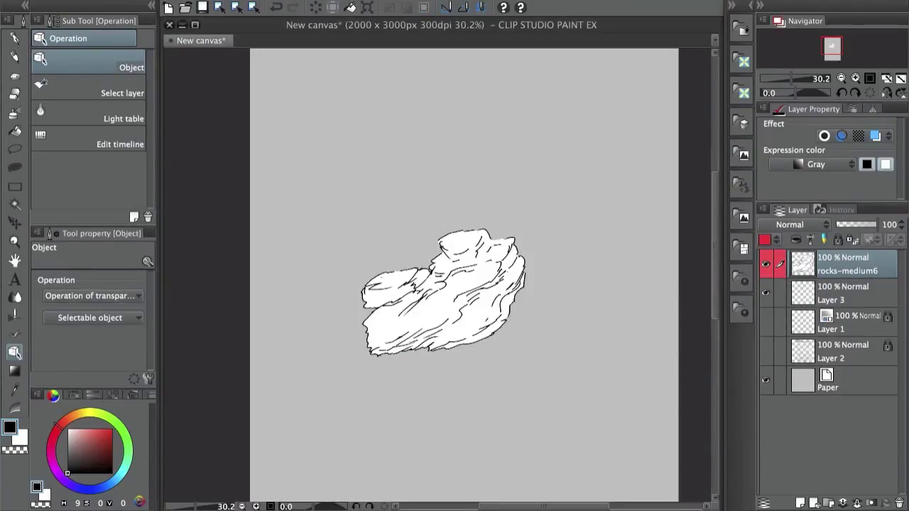
left_click(898, 503)
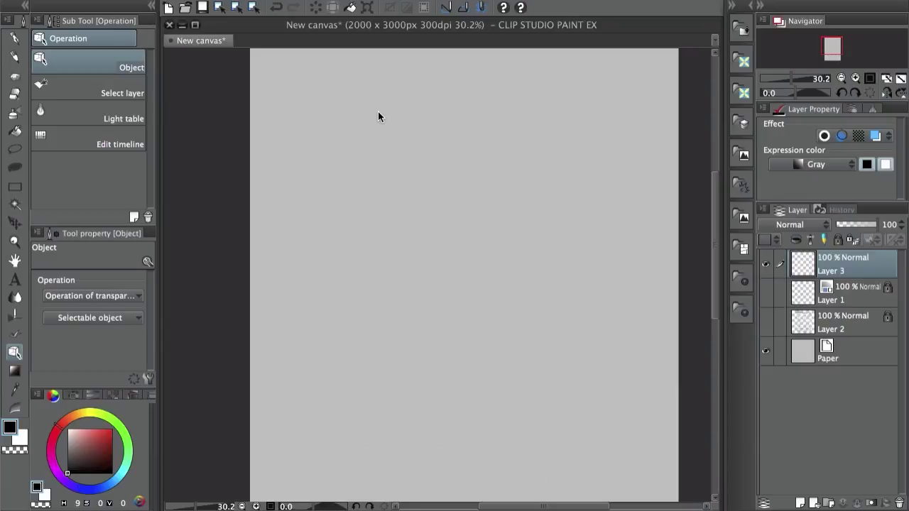
left_click(16, 75)
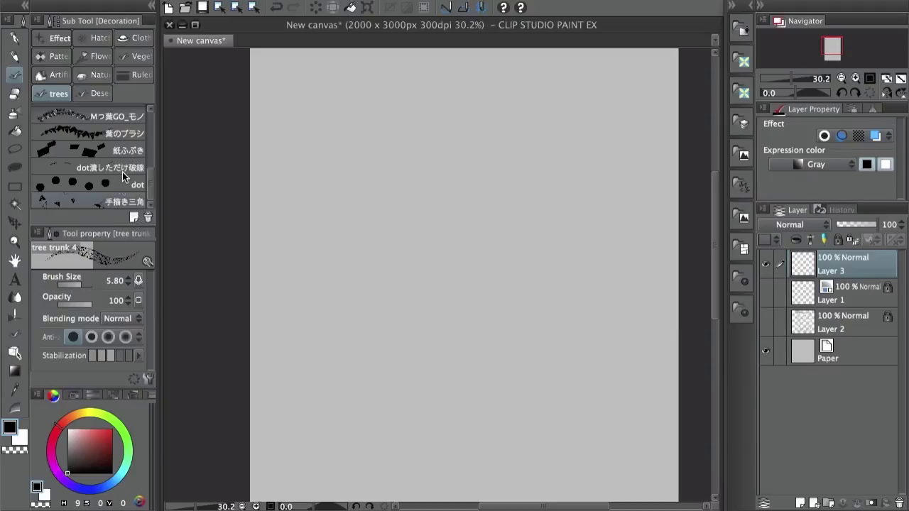
left_click(112, 202)
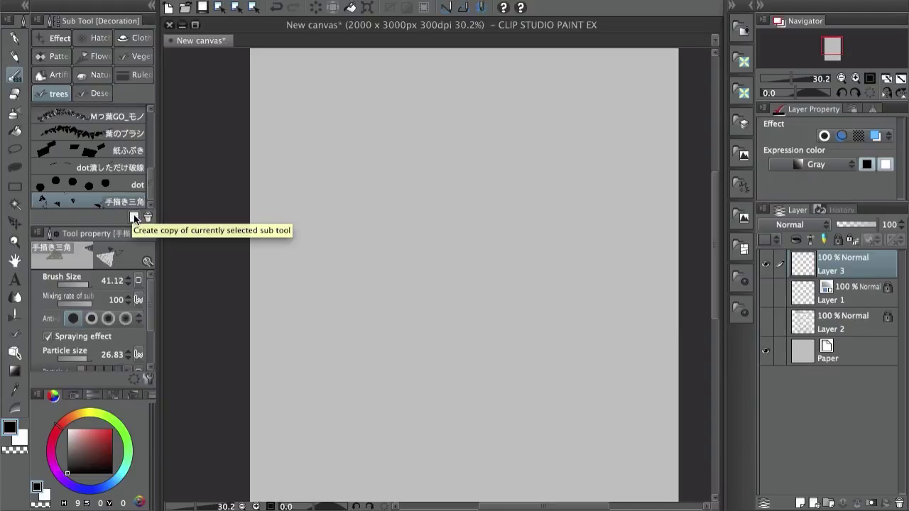
Duplicate the 手描き三角 sub tool as a new sub tool named 'test'.
left_click(133, 219)
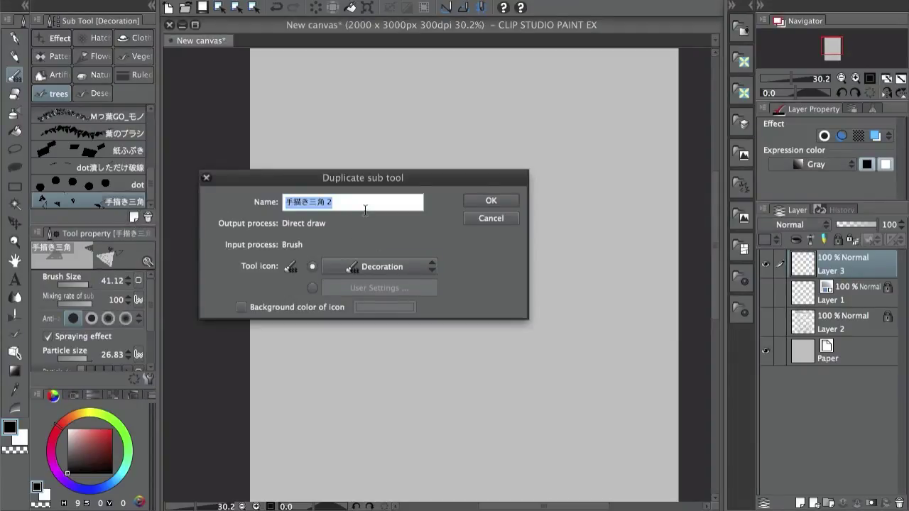
type("test")
left_click(379, 266)
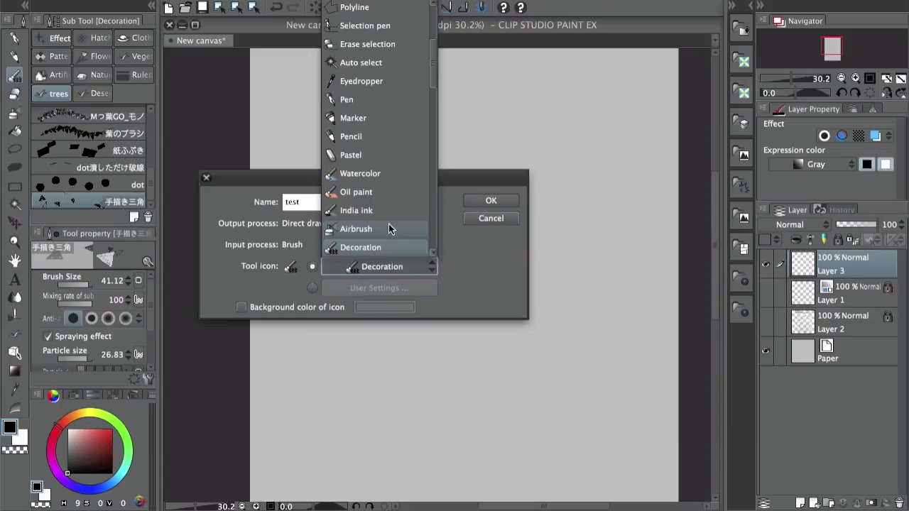
scroll(429, 78, "down", 10)
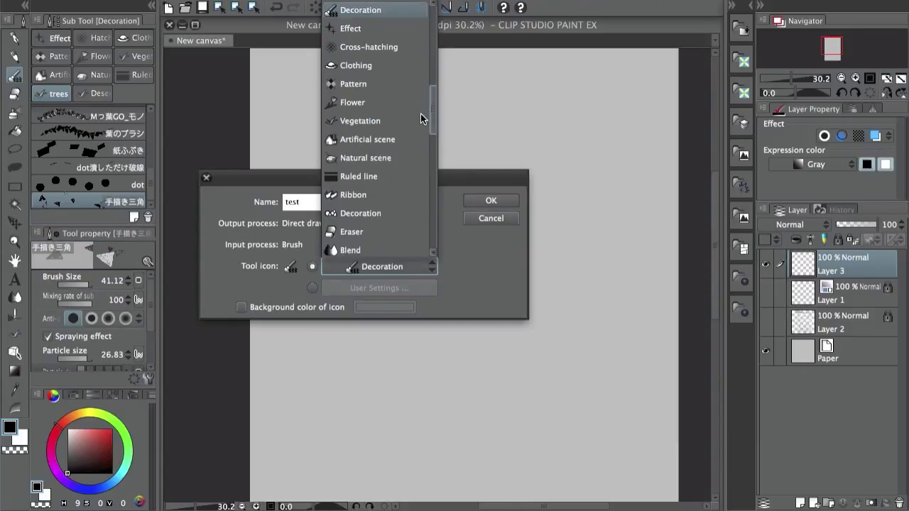
key("Escape")
key("Escape")
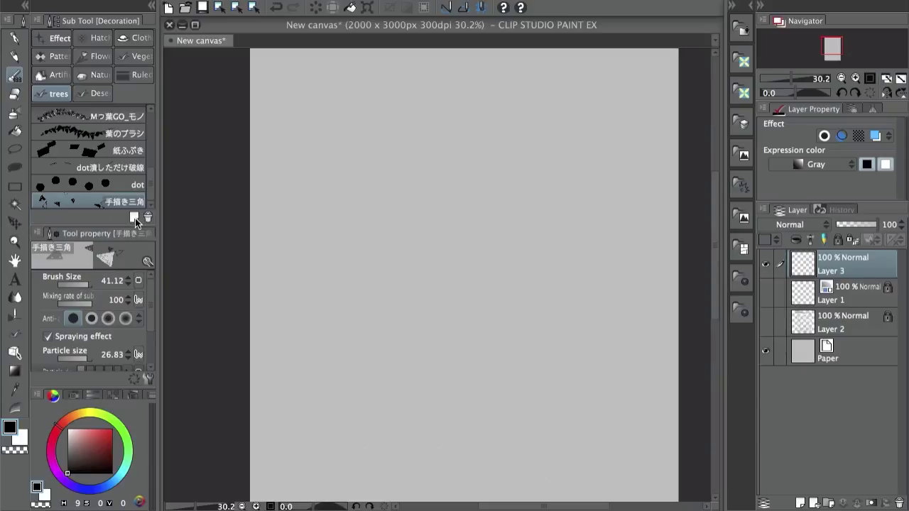
left_click(149, 186)
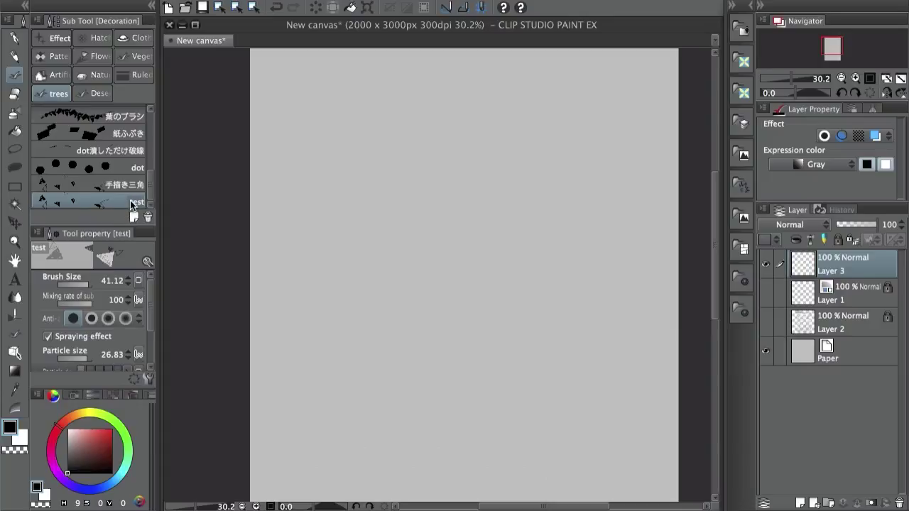
Move the test brush into a new 'test' sub tool group and open that group.
mouse_move(118, 207)
left_mouse_down()
mouse_move(118, 96)
mouse_move(115, 102)
left_mouse_up()
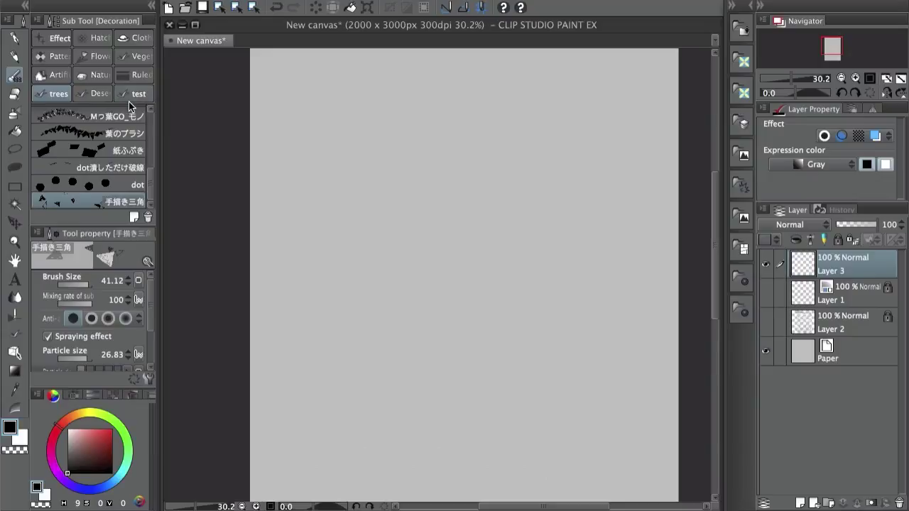
left_click(137, 95)
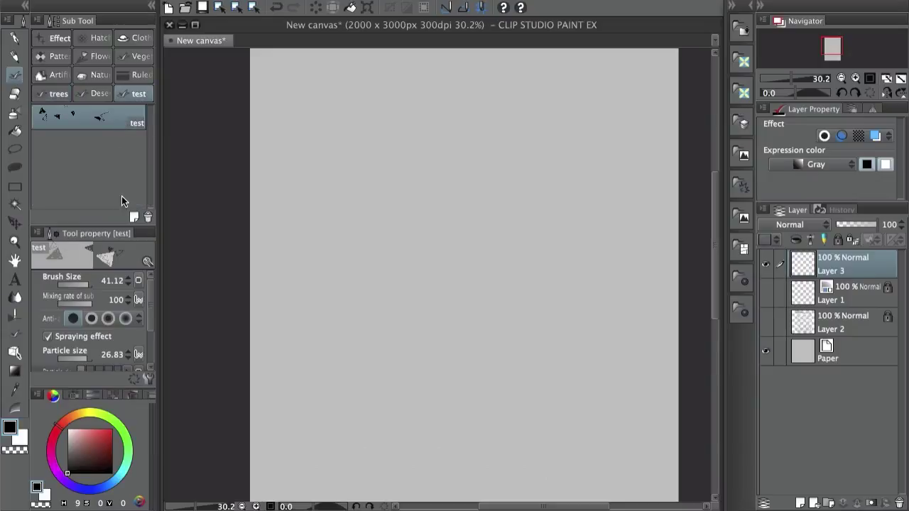
mouse_move(147, 299)
left_mouse_down()
mouse_move(152, 321)
mouse_move(153, 283)
left_mouse_up()
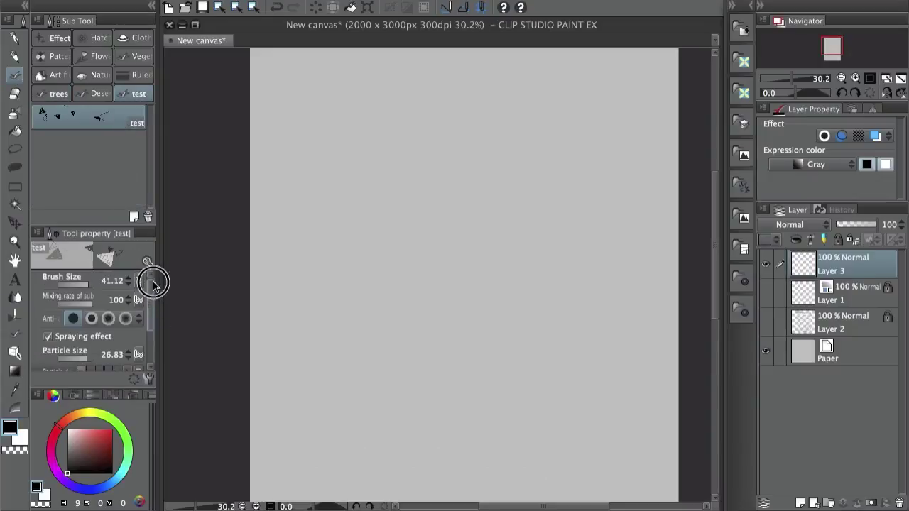
Delete all of the test brush's triangle tip shapes in its Brush tip settings.
left_click(147, 380)
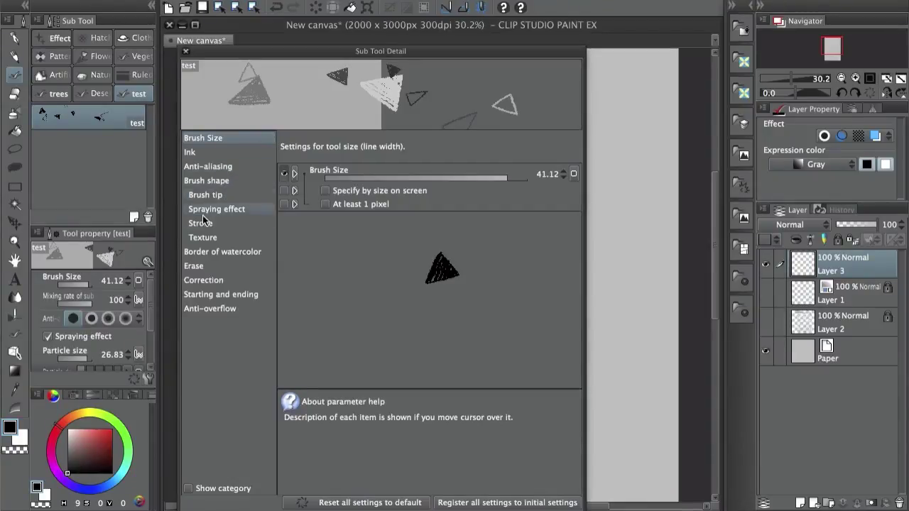
left_click(214, 155)
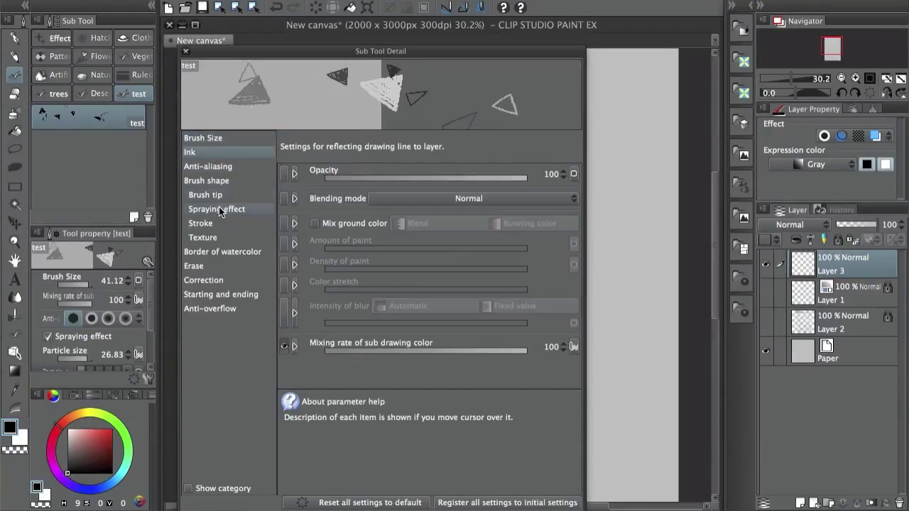
left_click(219, 198)
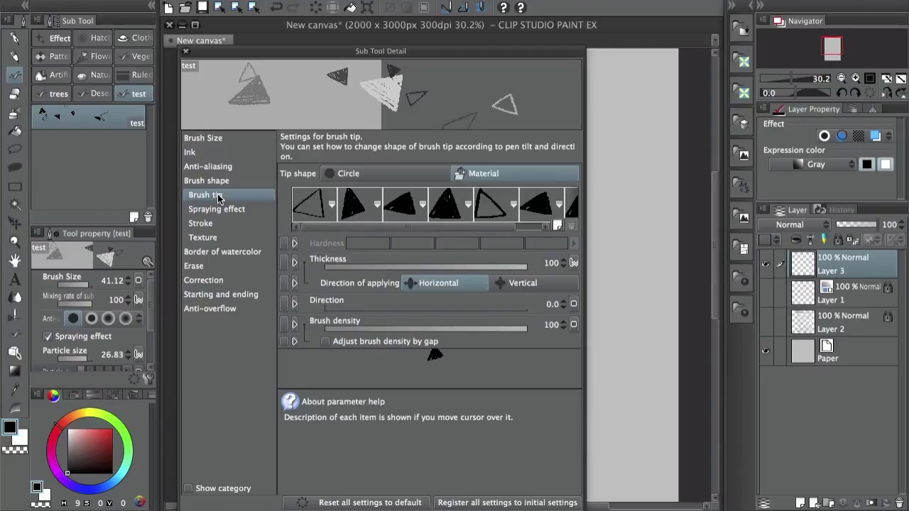
key("ctrl+a")
left_click(571, 225)
left_click(547, 205)
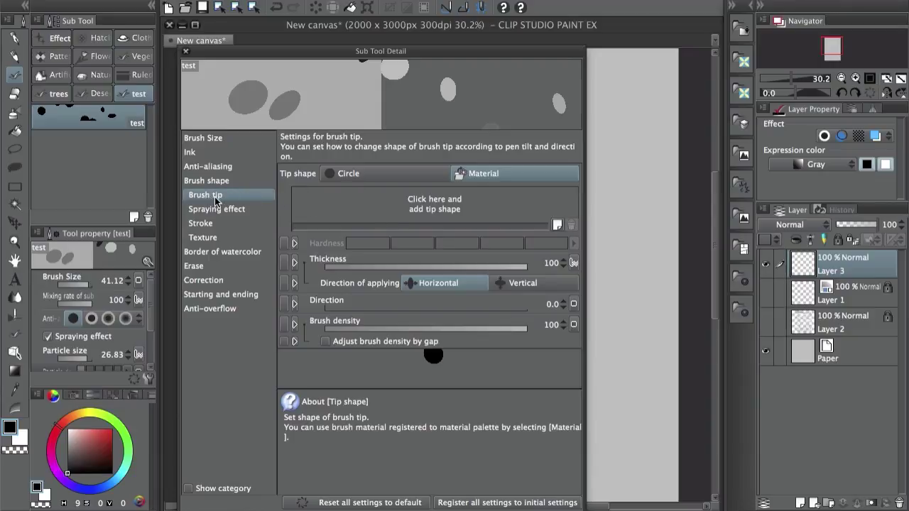
Add the rocks-medium rock material as the brush tip and close the settings.
left_click(557, 225)
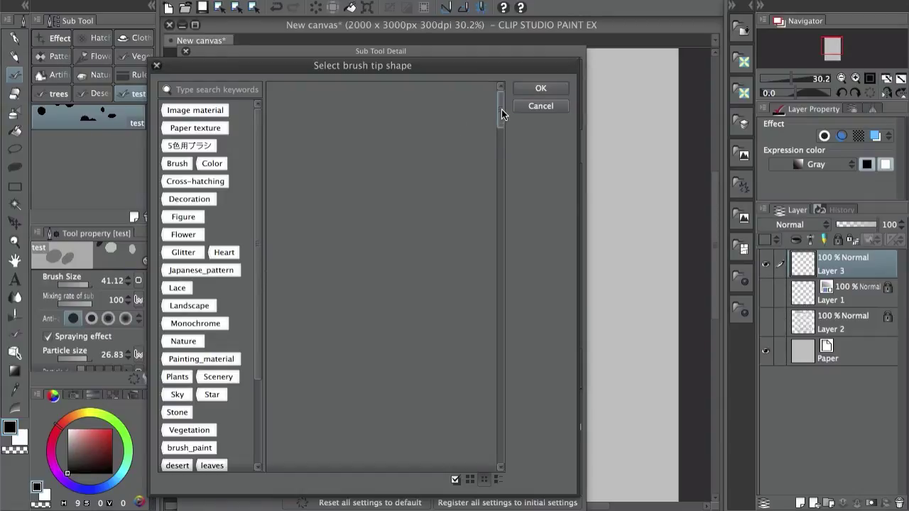
left_click_drag(495, 130, 500, 210)
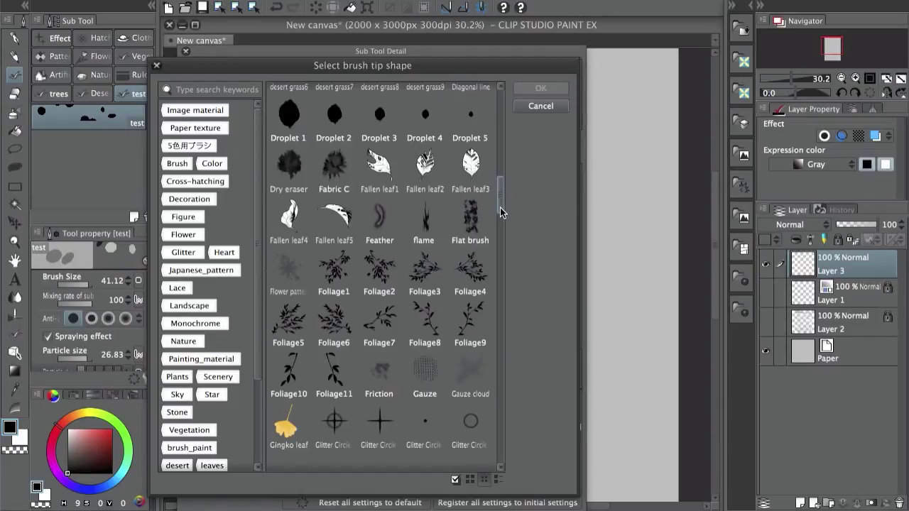
left_click_drag(501, 206, 488, 259)
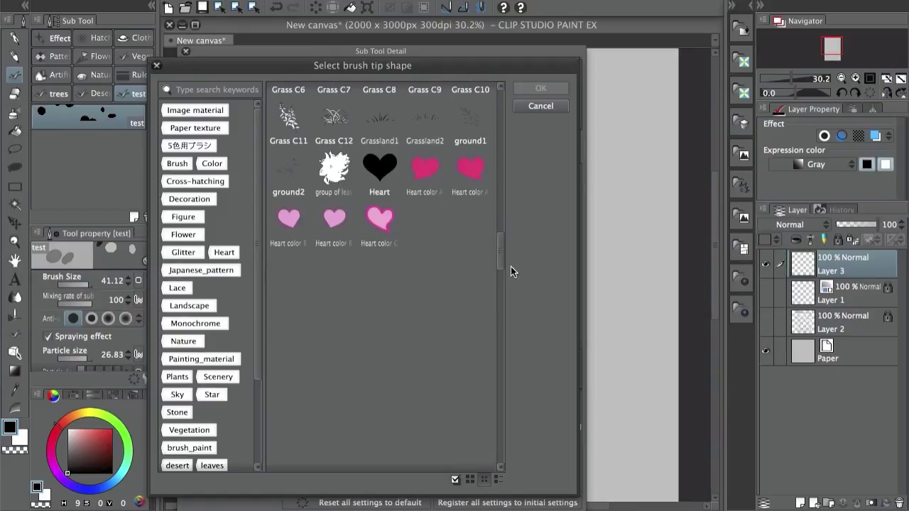
scroll(504, 251, "down", 5)
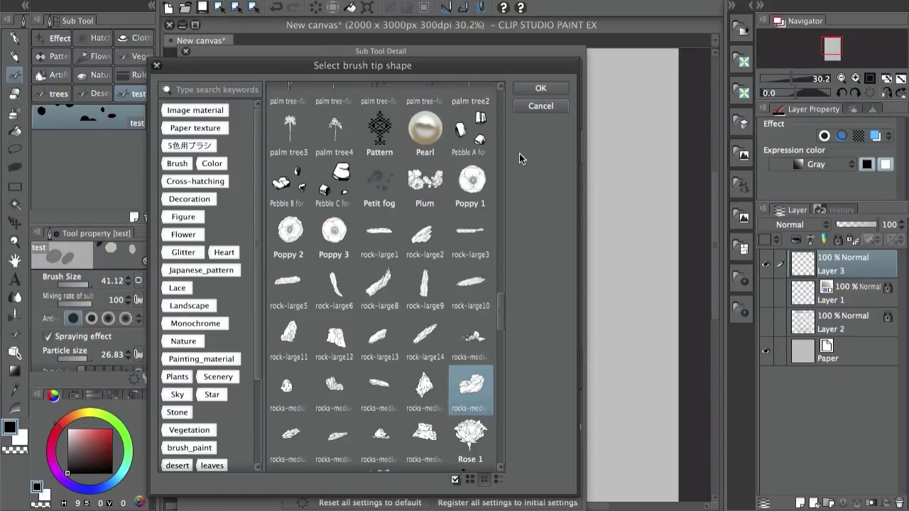
left_click(540, 88)
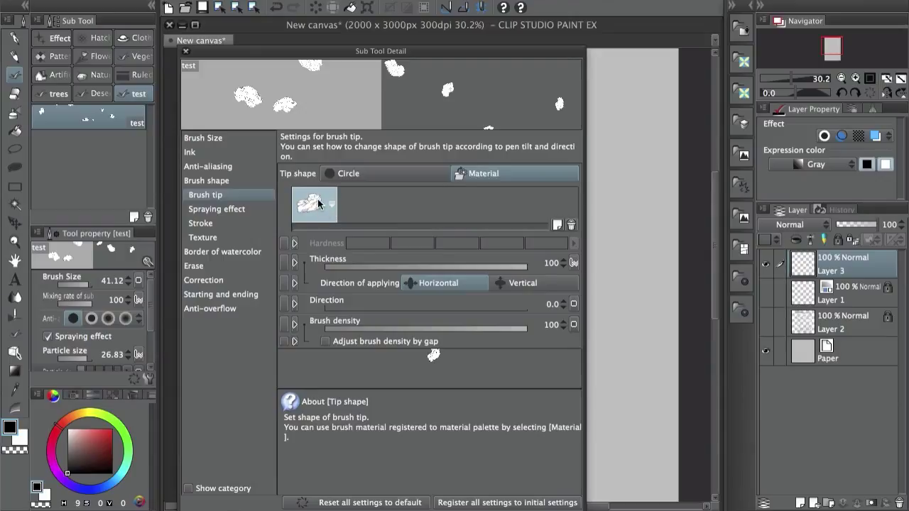
left_click(186, 52)
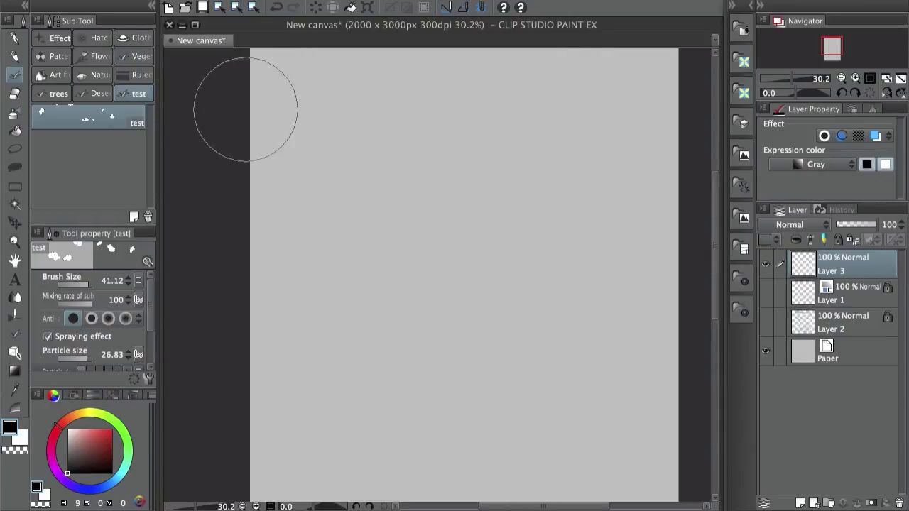
Spray test rocks on the canvas, clear the layer, and spray again.
mouse_move(277, 212)
left_mouse_down()
mouse_move(401, 222)
mouse_move(494, 212)
mouse_move(457, 177)
mouse_move(392, 259)
mouse_move(483, 255)
mouse_move(356, 247)
mouse_move(441, 206)
mouse_move(413, 241)
mouse_move(468, 205)
mouse_move(456, 285)
mouse_move(440, 200)
mouse_move(511, 219)
mouse_move(524, 242)
mouse_move(411, 291)
mouse_move(340, 291)
mouse_move(385, 284)
left_mouse_up()
key("Delete")
mouse_move(328, 234)
left_mouse_down()
mouse_move(543, 243)
mouse_move(447, 294)
mouse_move(486, 312)
left_mouse_up()
Add more rock materials so the brush has six rock tips, then close the settings.
left_click(147, 378)
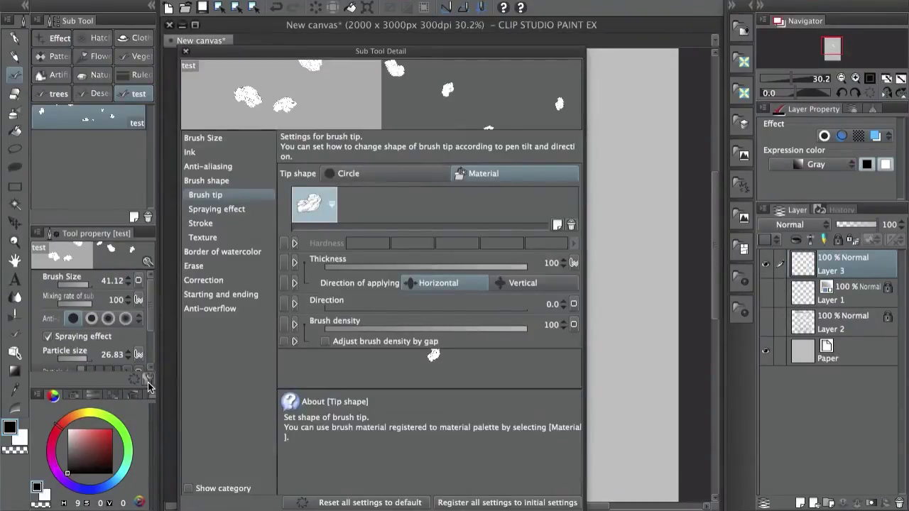
left_click(555, 225)
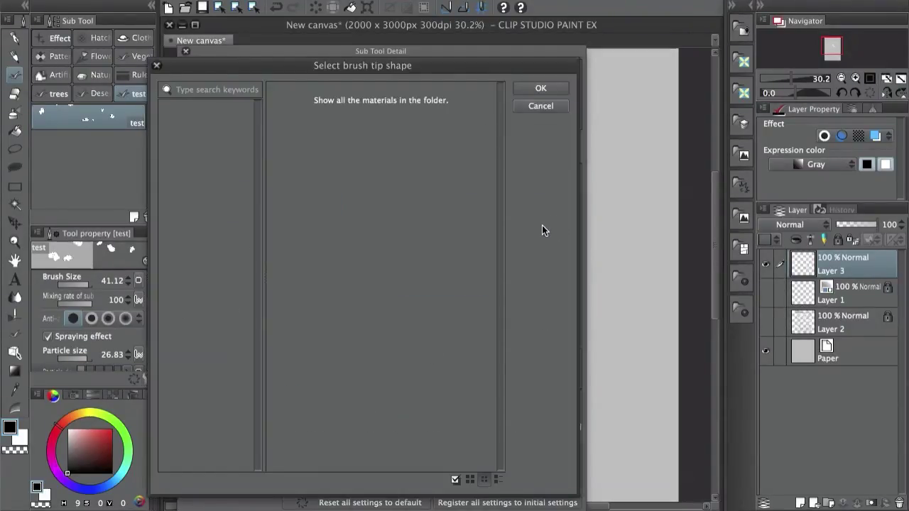
left_click(540, 88)
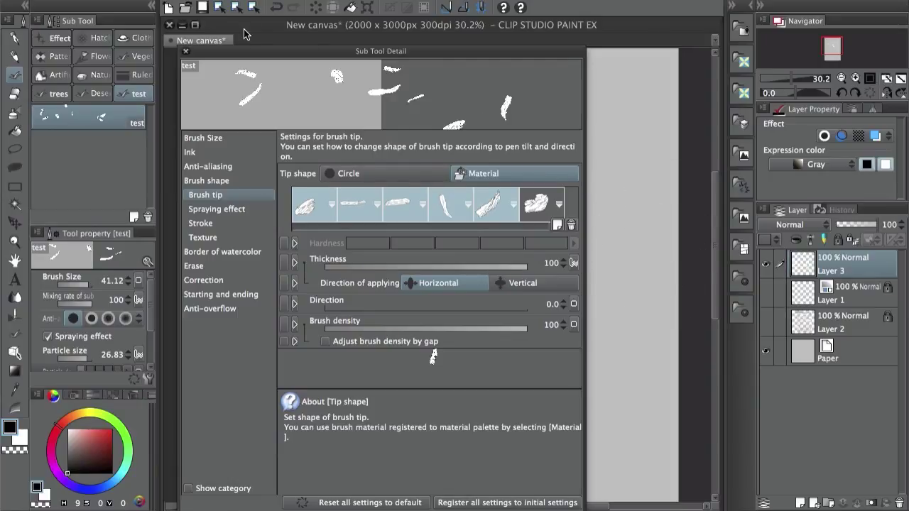
left_click(186, 51)
Paint white rock test strokes across the top and centre of the canvas.
mouse_move(483, 172)
left_mouse_down()
mouse_move(413, 189)
mouse_move(369, 248)
mouse_move(453, 232)
mouse_move(420, 264)
mouse_move(438, 253)
mouse_move(421, 178)
mouse_move(431, 168)
mouse_move(521, 163)
mouse_move(545, 235)
left_mouse_up()
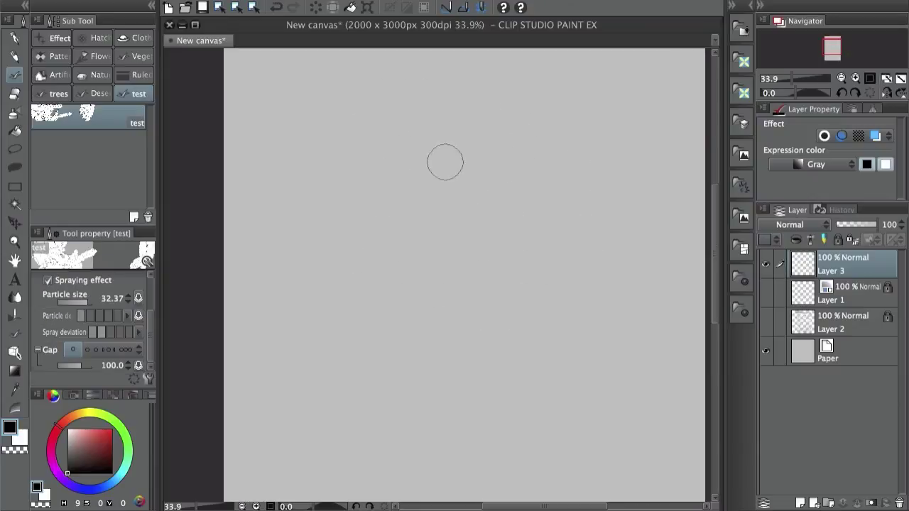
mouse_move(316, 126)
left_mouse_down()
mouse_move(335, 140)
mouse_move(526, 142)
left_mouse_up()
mouse_move(305, 224)
left_mouse_down()
mouse_move(319, 203)
mouse_move(383, 192)
left_mouse_up()
left_click_drag(426, 195, 430, 237)
left_click_drag(462, 191, 468, 241)
left_click_drag(482, 234, 519, 244)
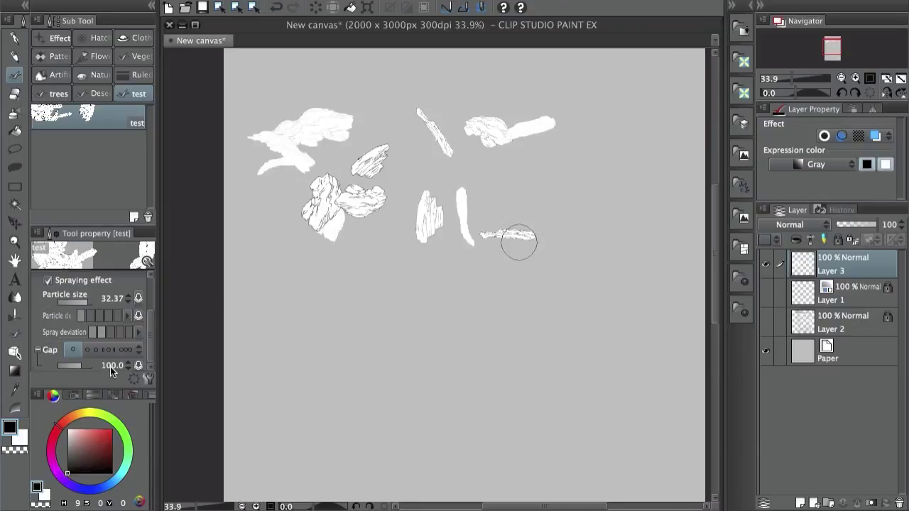
Reopen the brush's detailed settings at the Brush tip category.
left_click(148, 378)
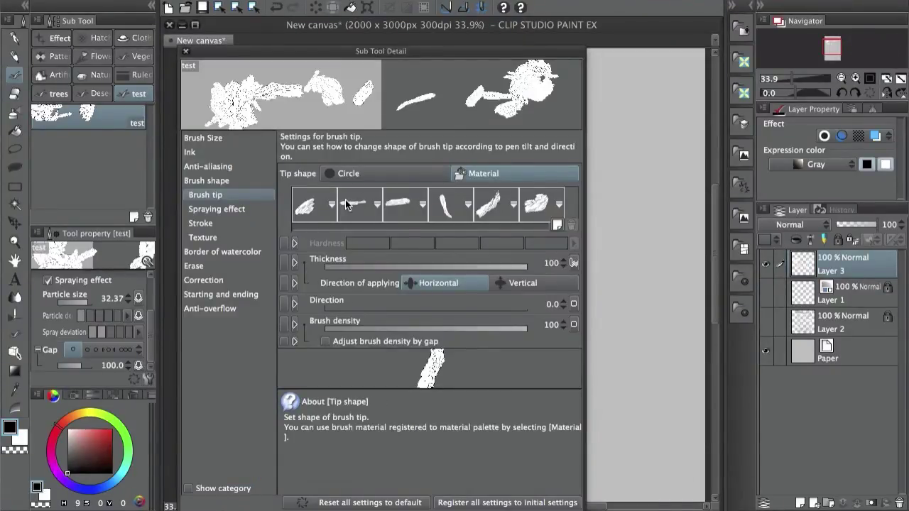
left_click(624, 216)
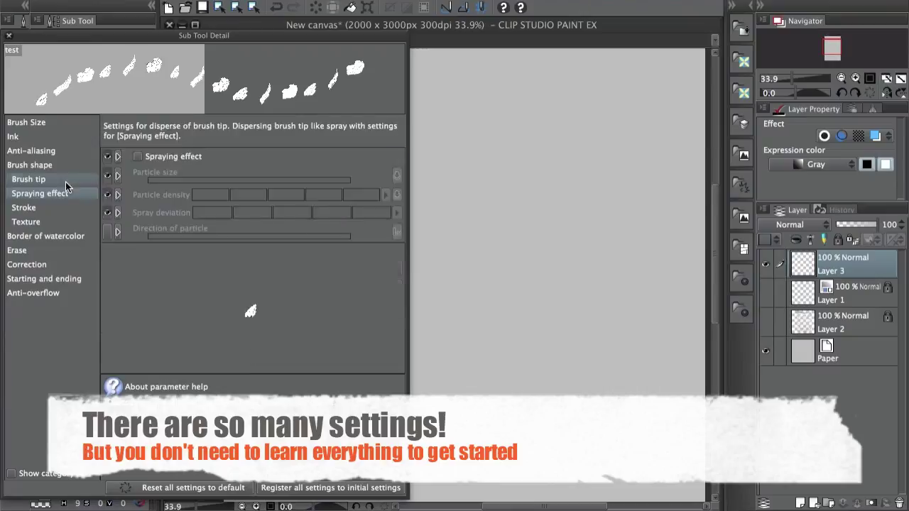
left_click(67, 180)
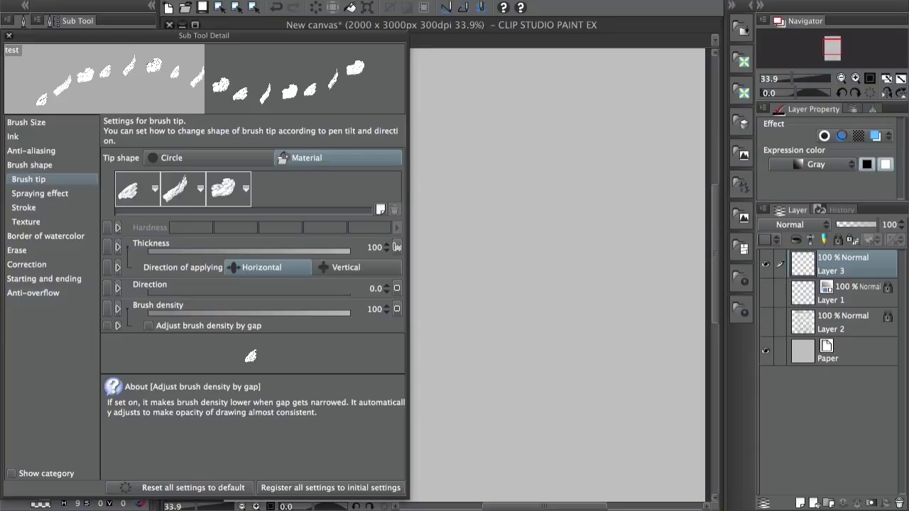
Browse the Stroke, Texture and Watercolor border categories of the brush settings.
left_click(75, 208)
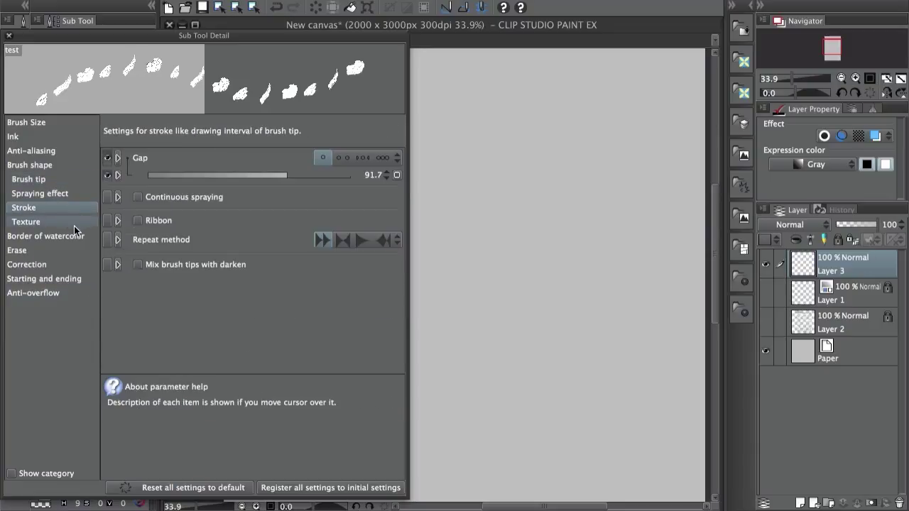
left_click(60, 224)
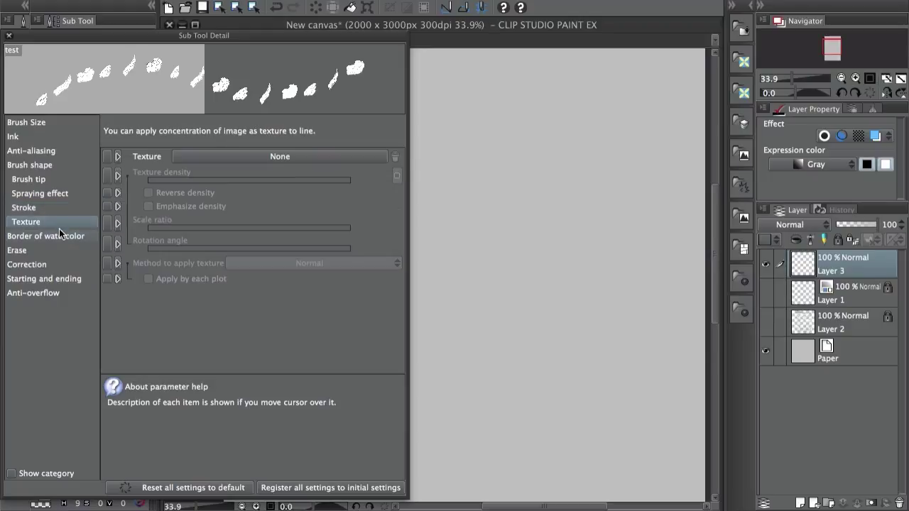
left_click(62, 236)
left_click(63, 221)
left_click(64, 209)
left_click(59, 179)
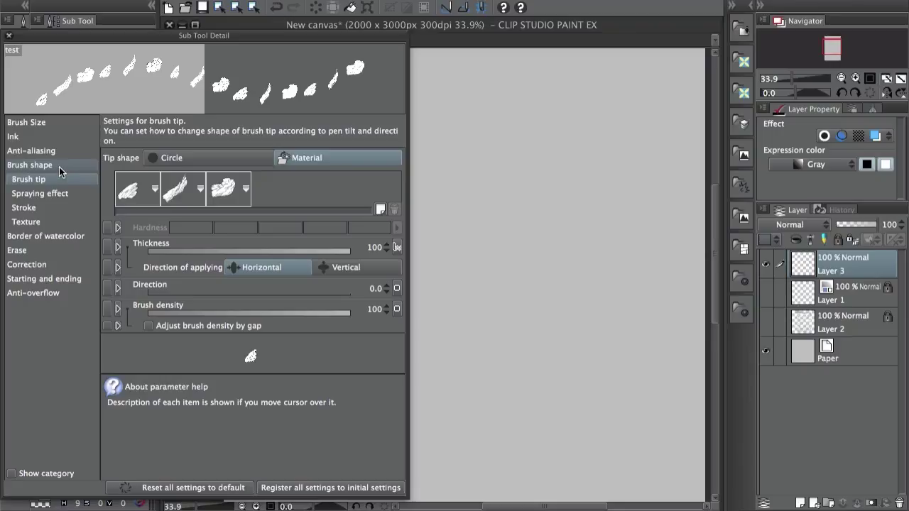
Compare the Brush shape, Brush tip, Spraying effect, Stroke and Texture categories.
left_click(59, 167)
key("Up")
left_click(47, 182)
left_click(55, 167)
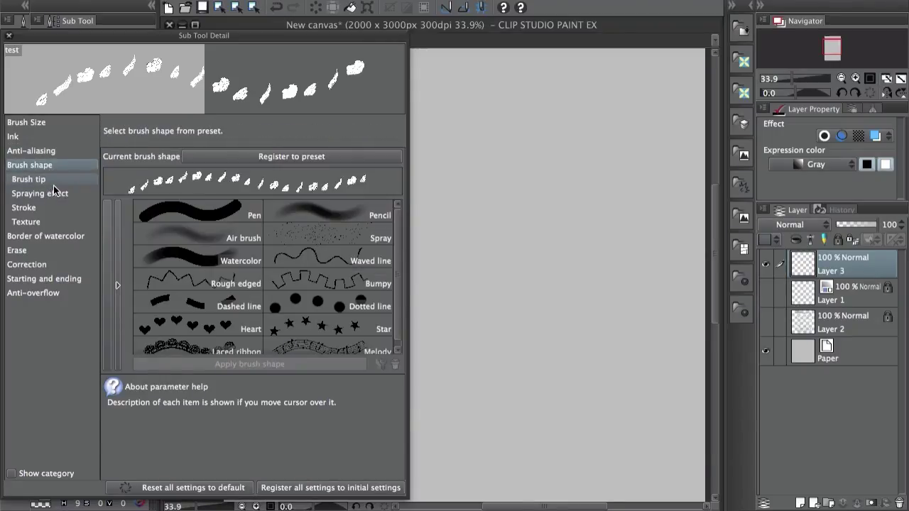
left_click(55, 182)
left_click(56, 195)
left_click(35, 207)
left_click(41, 222)
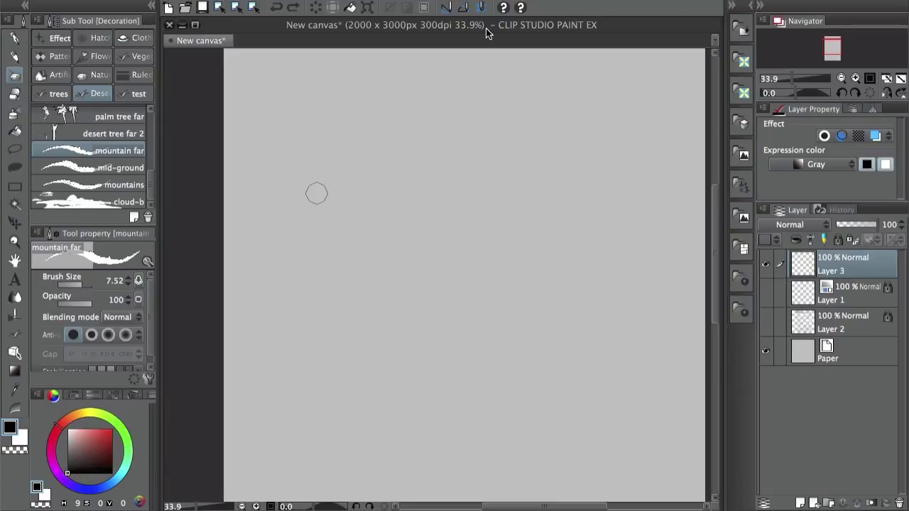
Switch to the test sub tool group and review its brush tip settings.
mouse_move(149, 188)
left_mouse_down()
mouse_move(152, 173)
mouse_move(151, 193)
left_mouse_up()
left_click_drag(150, 187, 156, 116)
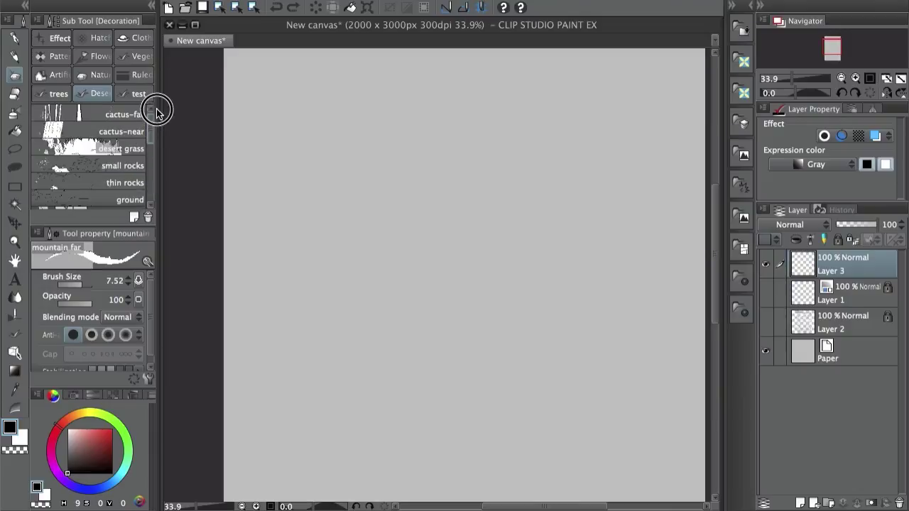
left_click(139, 94)
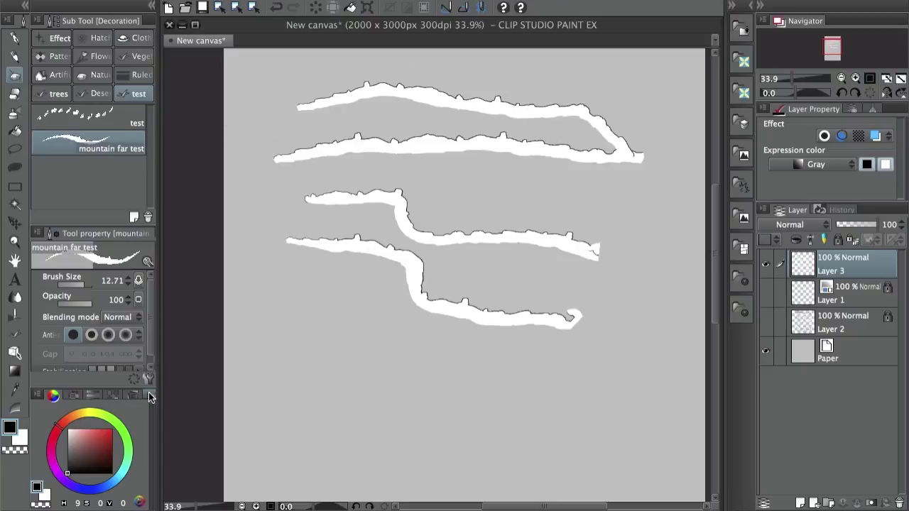
left_click(148, 378)
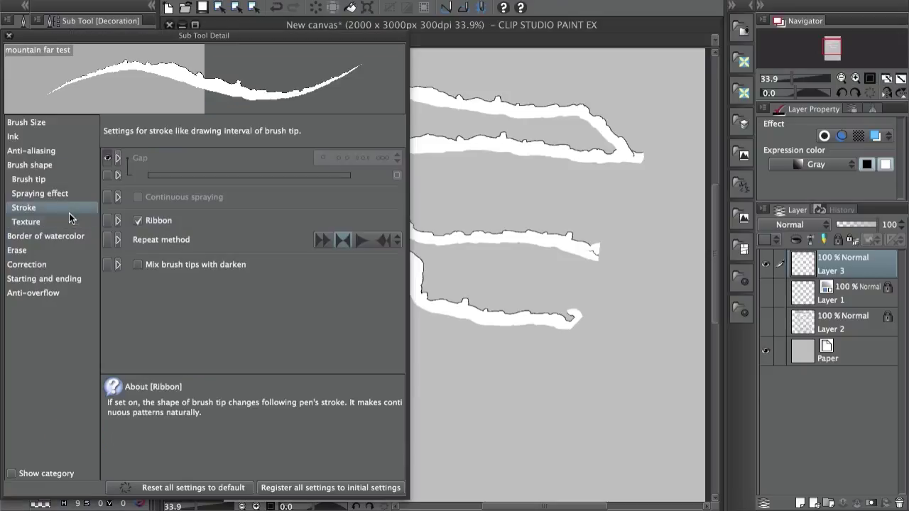
left_click(44, 179)
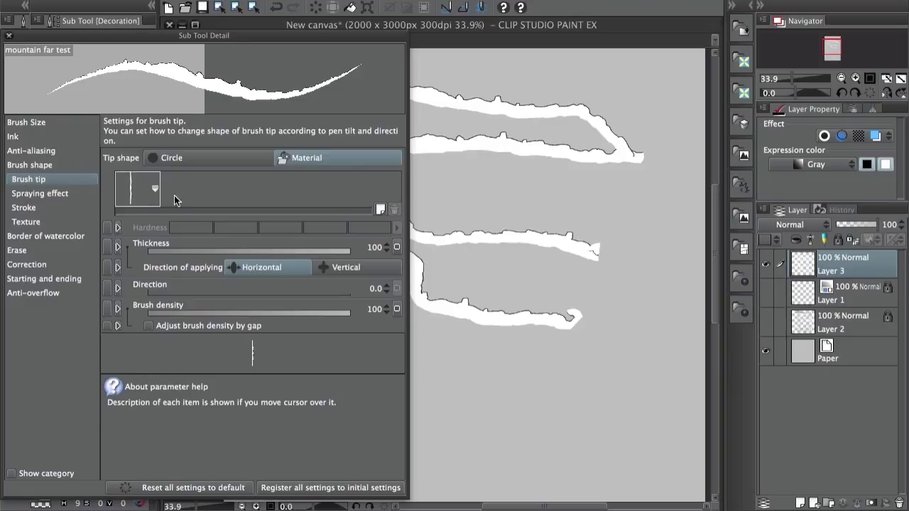
left_click(8, 35)
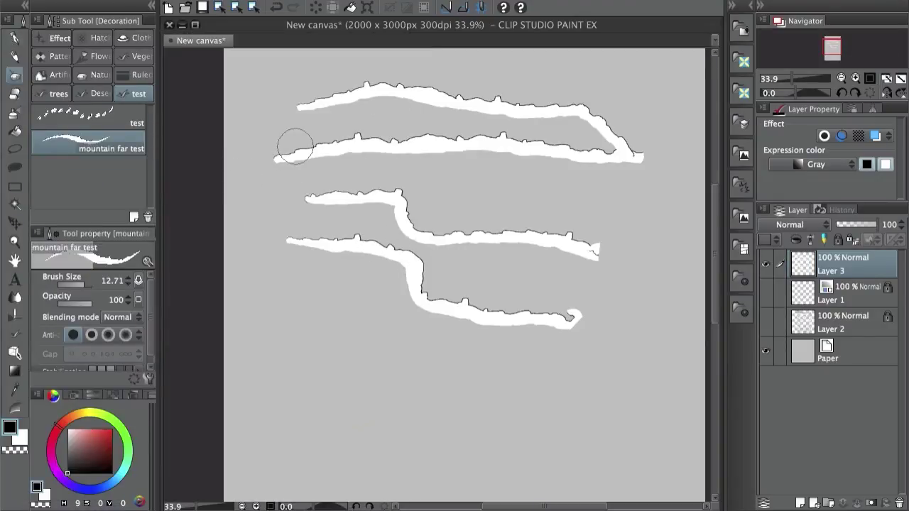
Clear the test strokes from the layer and undo a stray stroke.
key("Delete")
left_click_drag(243, 114, 312, 120)
key("ctrl+z")
Place a horizontal symmetrical ruler across the canvas.
key("u")
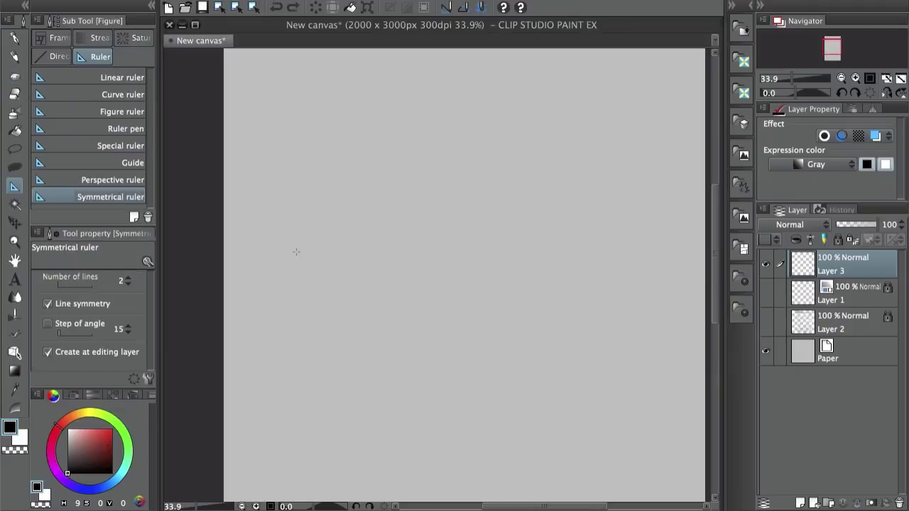
left_click_drag(286, 247, 610, 284)
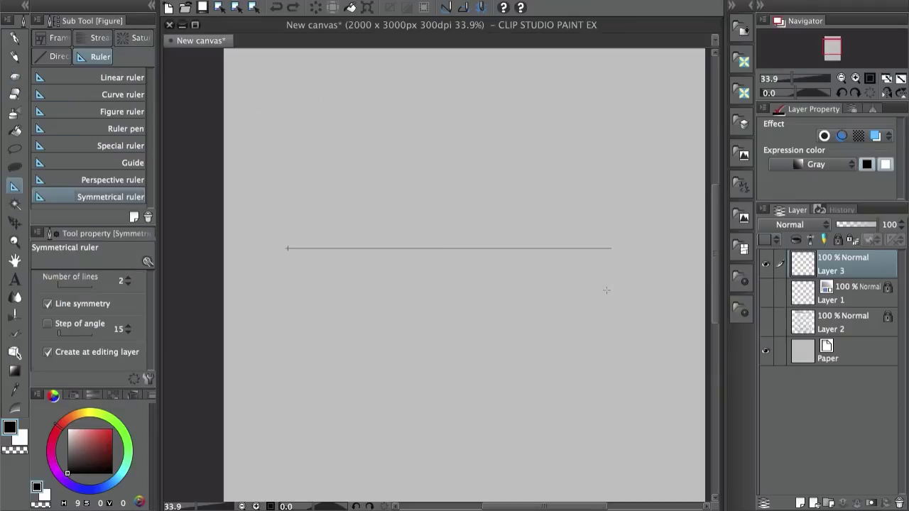
left_click_drag(611, 249, 611, 249)
scroll(499, 205, "down", 2)
scroll(511, 206, "up", 1)
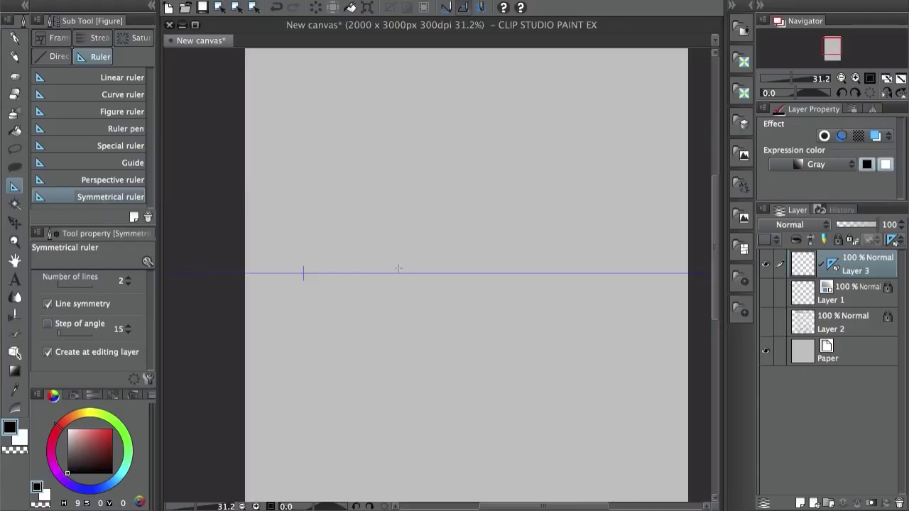
Test mirrored pen strokes, clear the layer, and drag a mirrored rectangular selection.
key("p")
mouse_move(408, 184)
left_mouse_down()
mouse_move(379, 319)
mouse_move(424, 296)
left_mouse_up()
key("ctrl+z")
mouse_move(455, 251)
left_mouse_down()
mouse_move(474, 145)
mouse_move(470, 247)
mouse_move(506, 209)
mouse_move(491, 176)
mouse_move(369, 157)
mouse_move(527, 184)
mouse_move(394, 173)
left_mouse_up()
left_click_drag(475, 152, 474, 227)
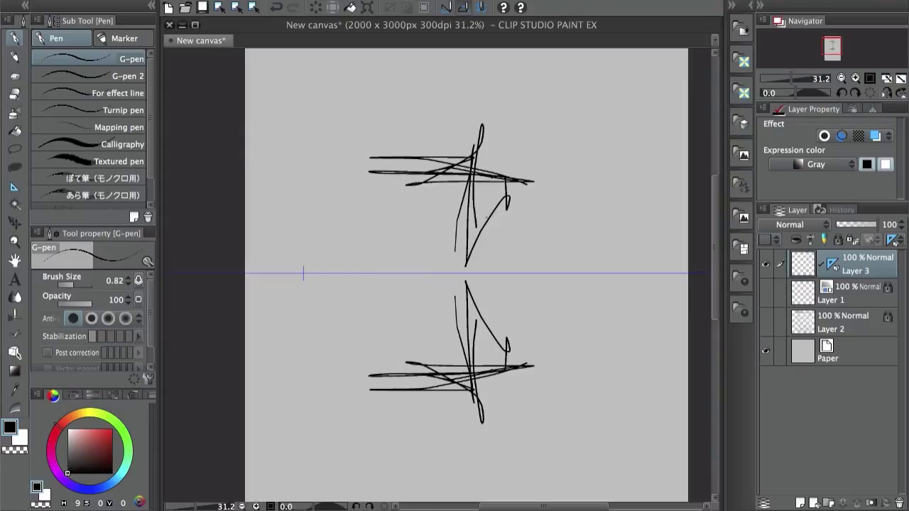
key("Delete")
key("m")
left_click_drag(404, 126, 525, 222)
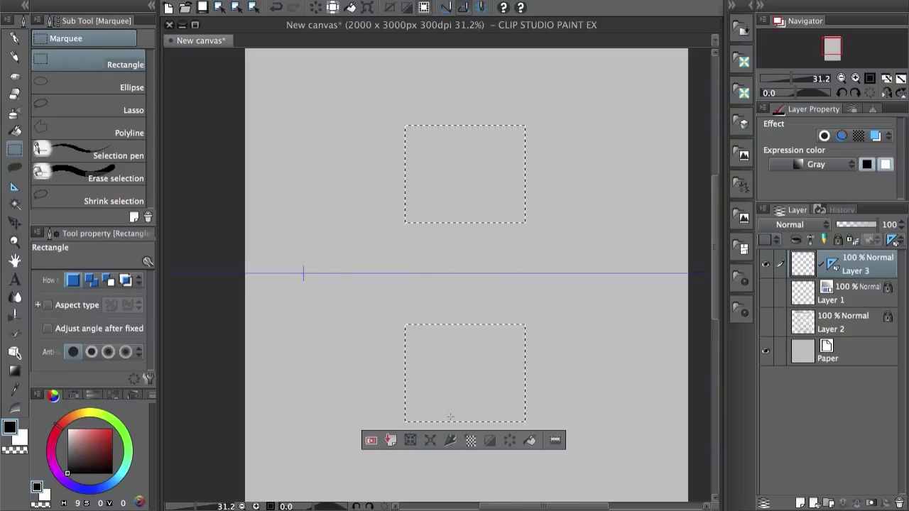
Replace the selection with a tall rectangle through the canvas centre.
left_click(480, 230)
left_click_drag(409, 117, 513, 465)
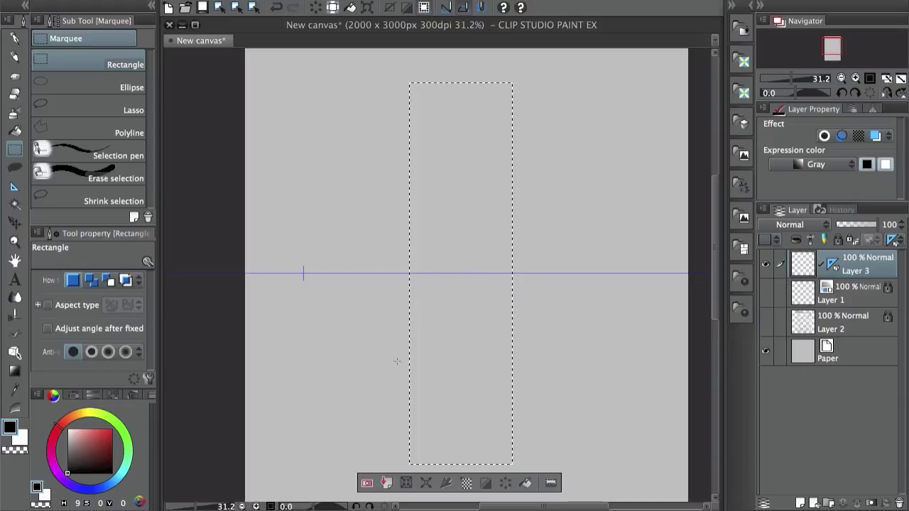
left_click_drag(539, 250, 528, 295)
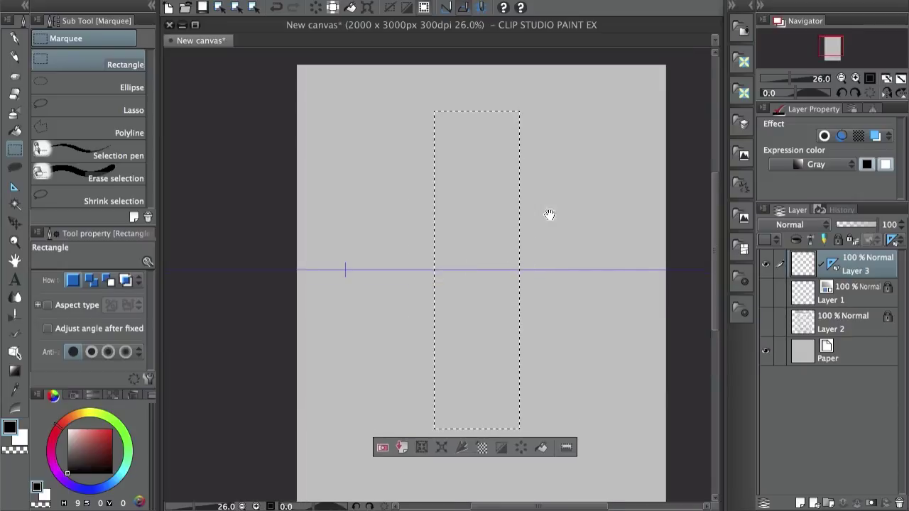
left_click_drag(550, 215, 478, 130)
Draw a wavy vertical pen line inside the selection and hide the symmetry ruler.
key("p")
mouse_move(483, 87)
left_mouse_down()
mouse_move(471, 149)
mouse_move(459, 163)
mouse_move(482, 192)
mouse_move(467, 235)
mouse_move(475, 275)
left_mouse_up()
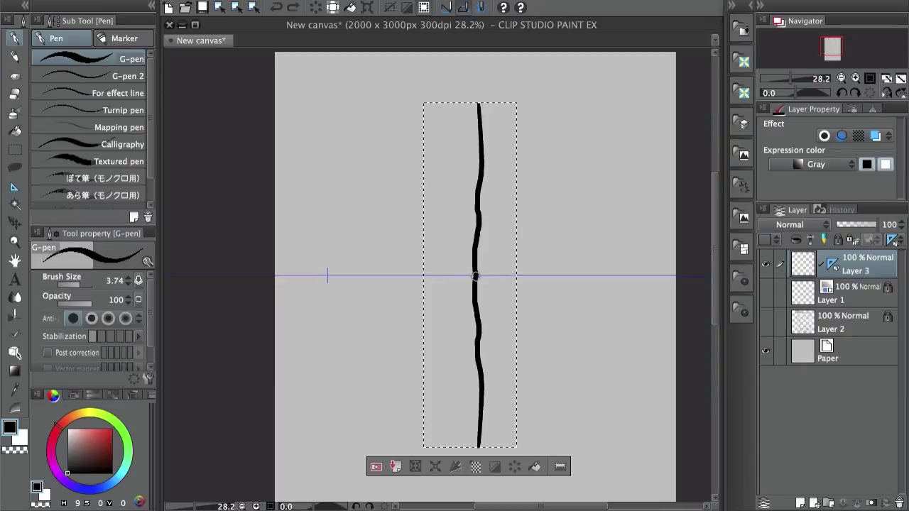
left_click_drag(503, 235, 480, 187)
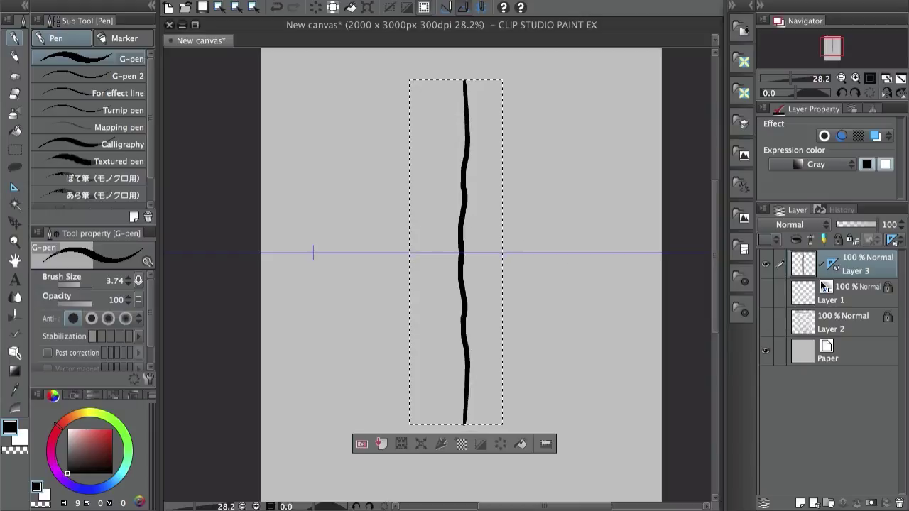
left_click(835, 269)
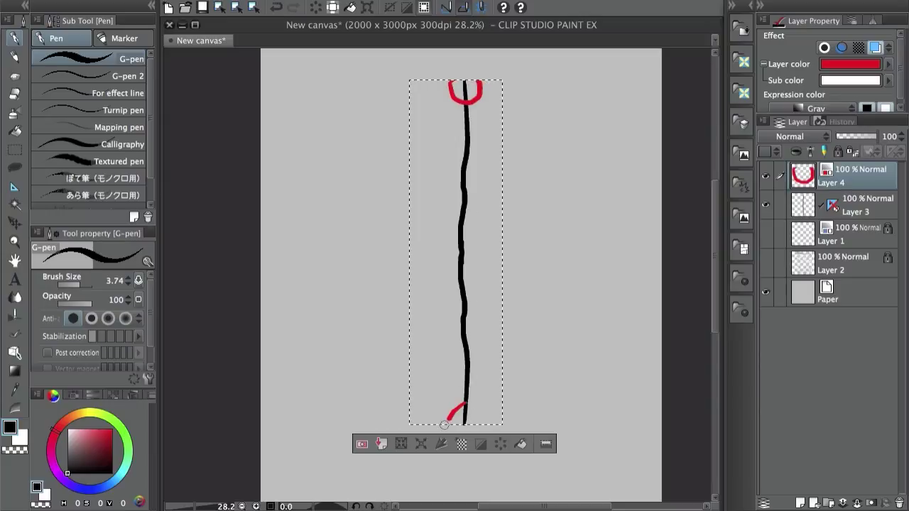
Try a red bottom mark and a jagged stroke on Layer 3, undoing both.
left_click_drag(479, 411, 483, 423)
key("ctrl+z")
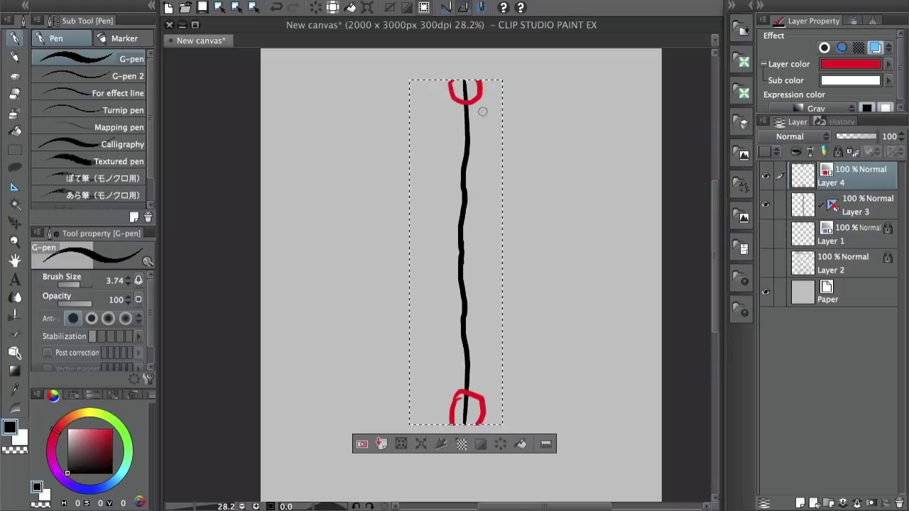
left_click(864, 206)
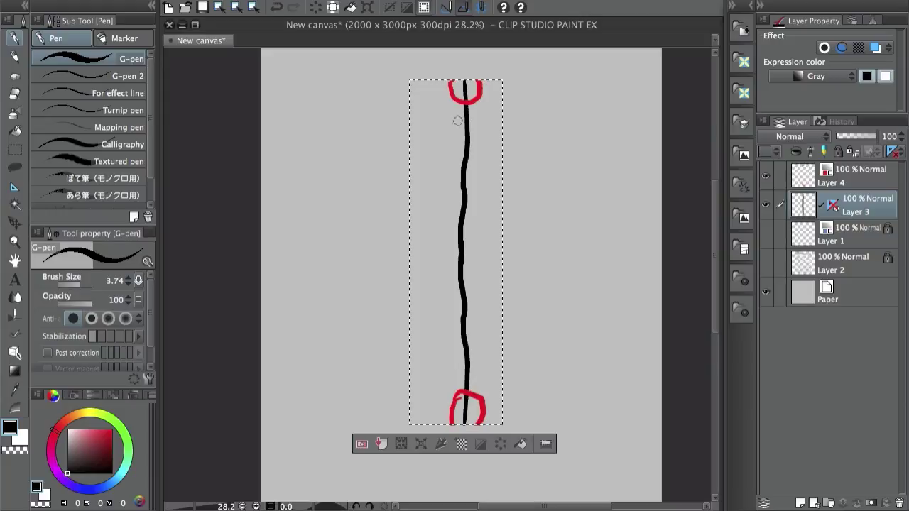
left_click_drag(470, 118, 472, 140)
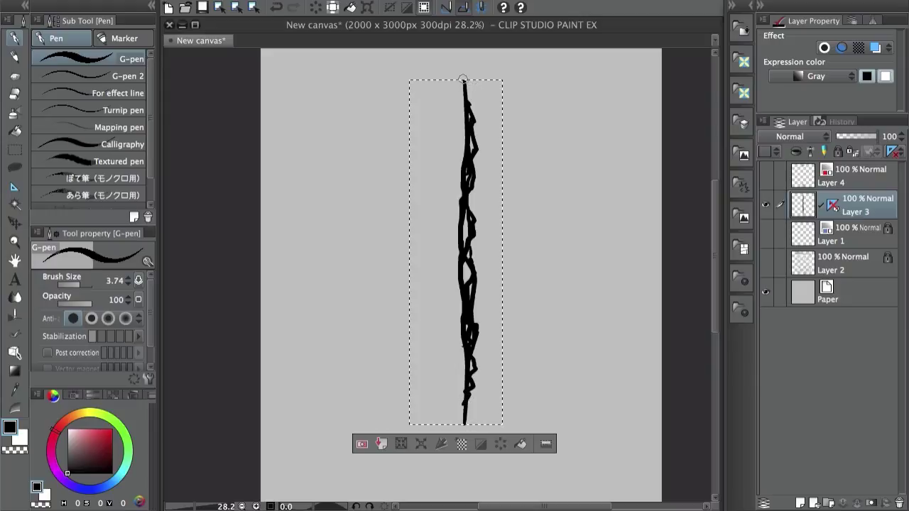
key("ctrl+z")
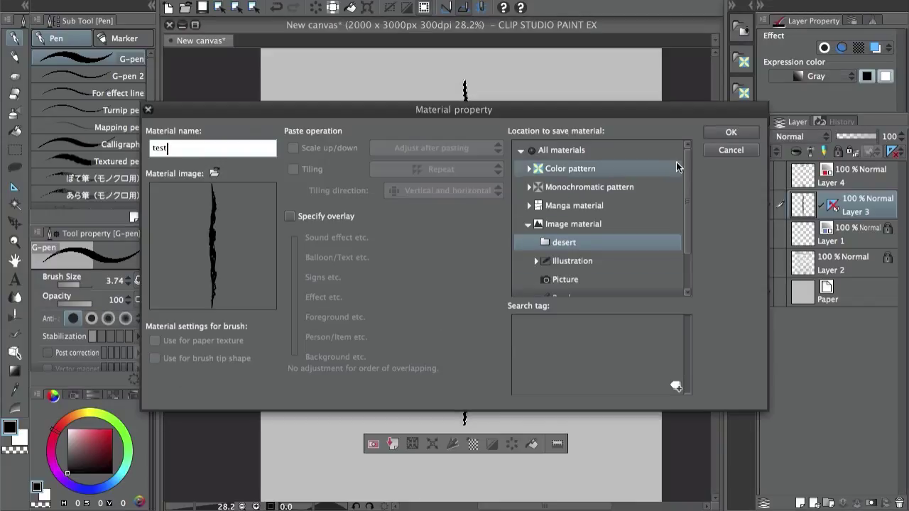
Cancel the material registration and delete the ruler from Layer 3.
left_click(710, 149)
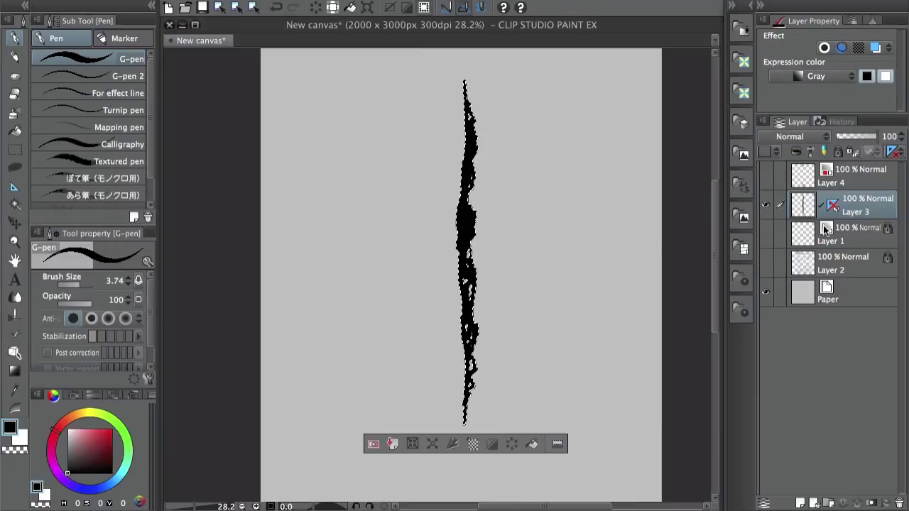
right_click(831, 206)
left_click(812, 229)
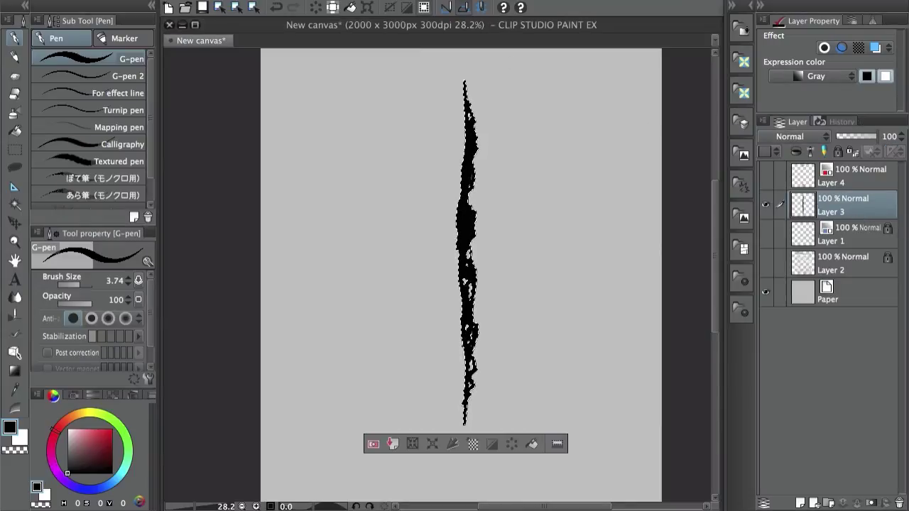
Register the crack drawing as an image material, then remove the crack and red-mark layers.
left_click(163, 0)
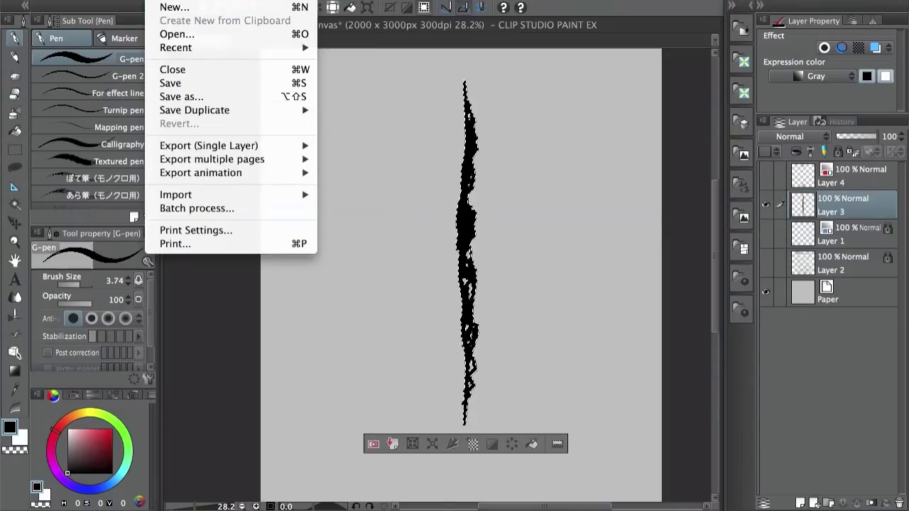
mouse_move(190, 2)
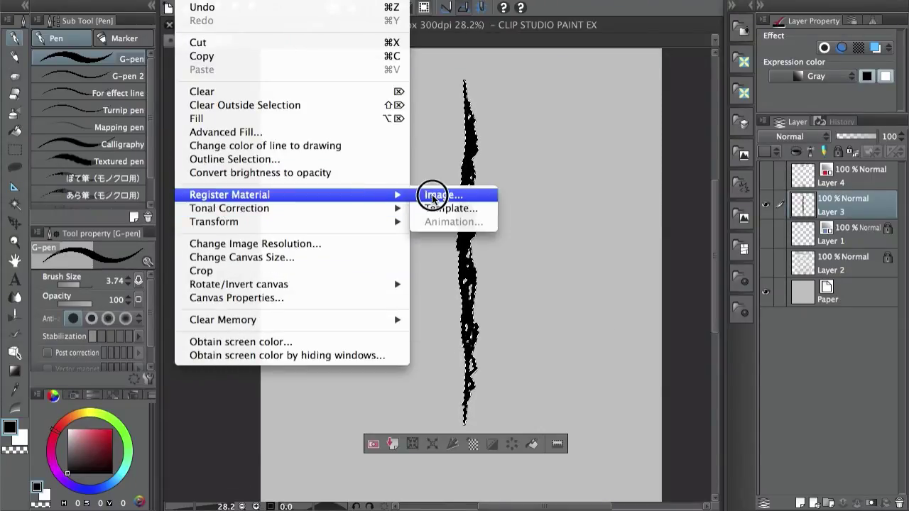
left_click(440, 195)
key("ctrl+z")
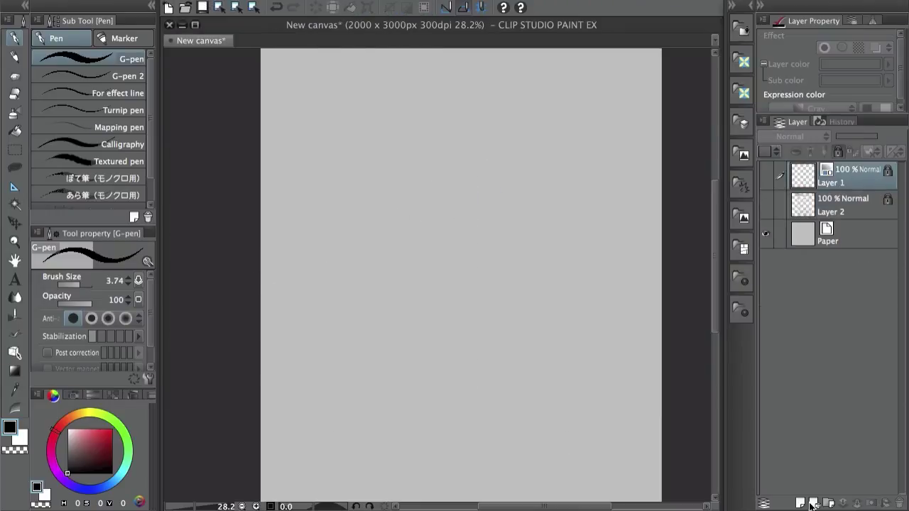
On a new layer, paint a winding test stroke with Decoration > test > mountain far test, then undo it.
left_click(800, 503)
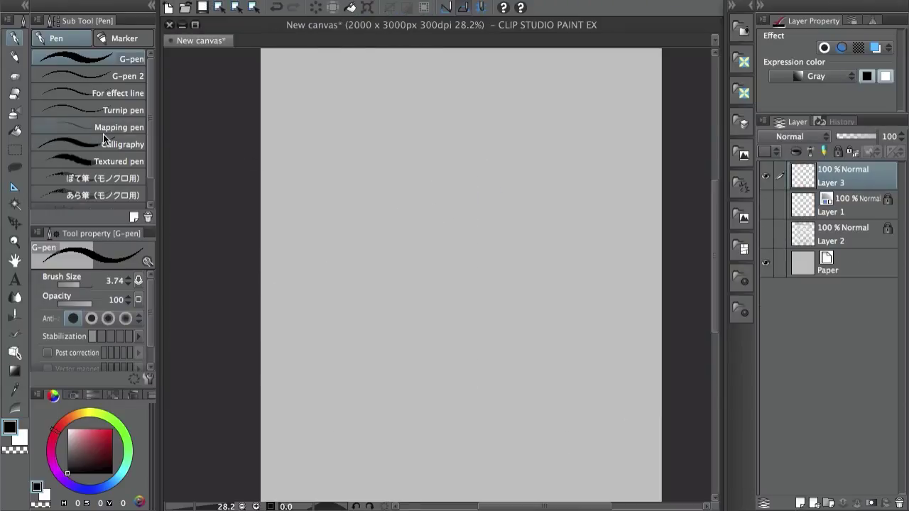
left_click(14, 74)
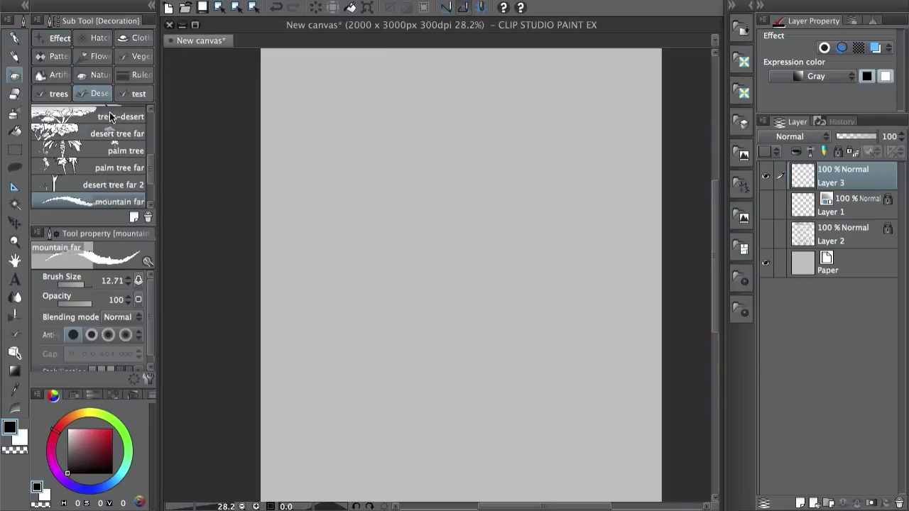
left_click(131, 93)
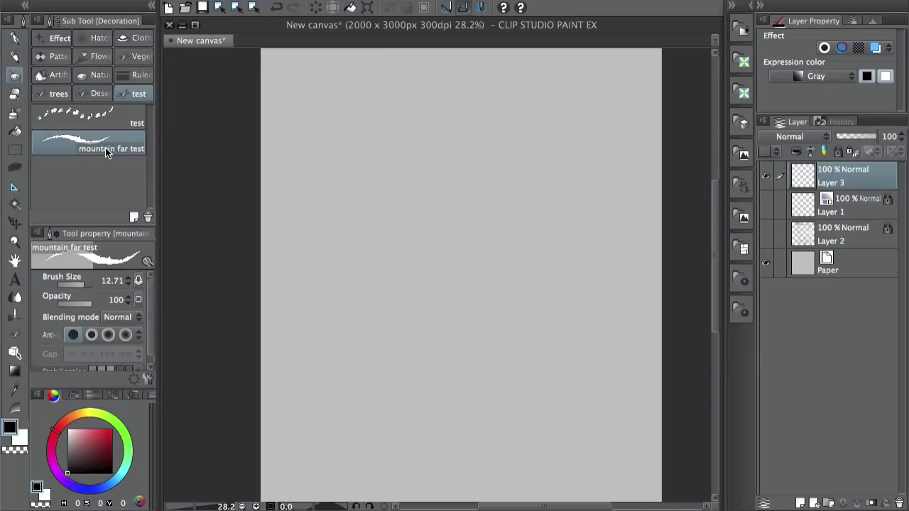
mouse_move(325, 107)
left_mouse_down()
mouse_move(361, 105)
mouse_move(463, 131)
mouse_move(525, 195)
mouse_move(464, 213)
mouse_move(336, 230)
mouse_move(371, 272)
mouse_move(536, 280)
mouse_move(509, 316)
mouse_move(561, 302)
mouse_move(574, 185)
mouse_move(617, 210)
left_mouse_up()
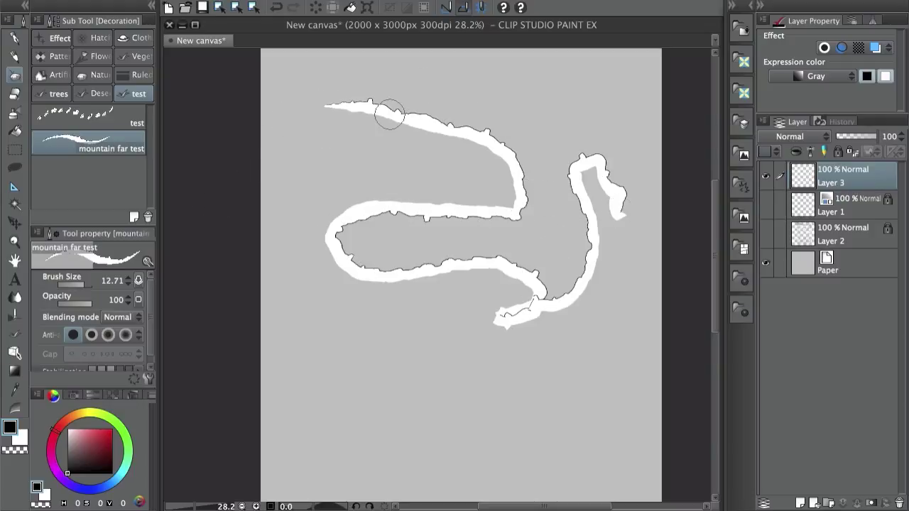
key("ctrl+z")
In Sub Tool Detail > Brush tip, delete the mountain far test brush's material and add a new tip shape.
left_click(150, 382)
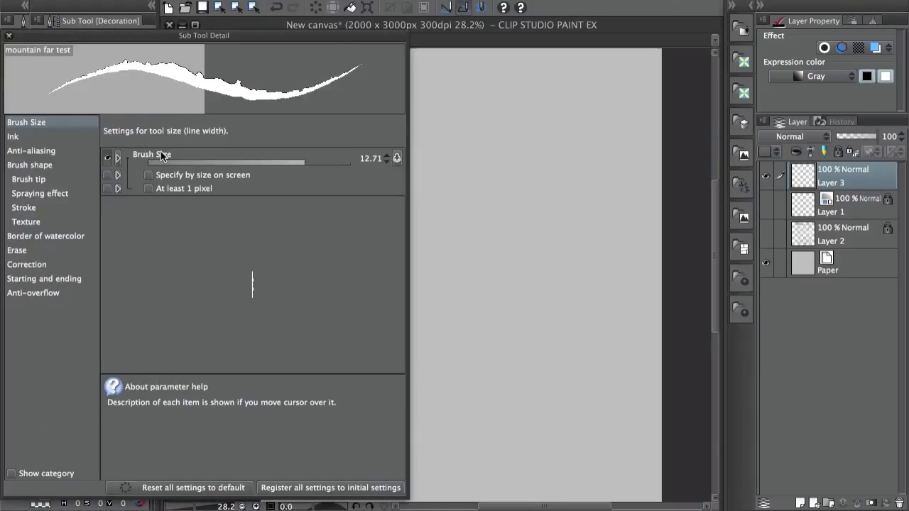
left_click(45, 178)
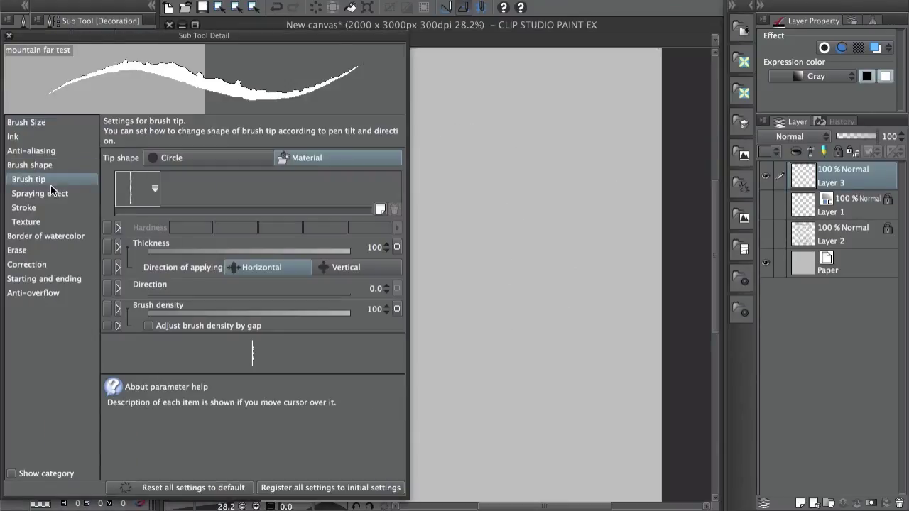
left_click(151, 203)
left_click(394, 210)
left_click(541, 206)
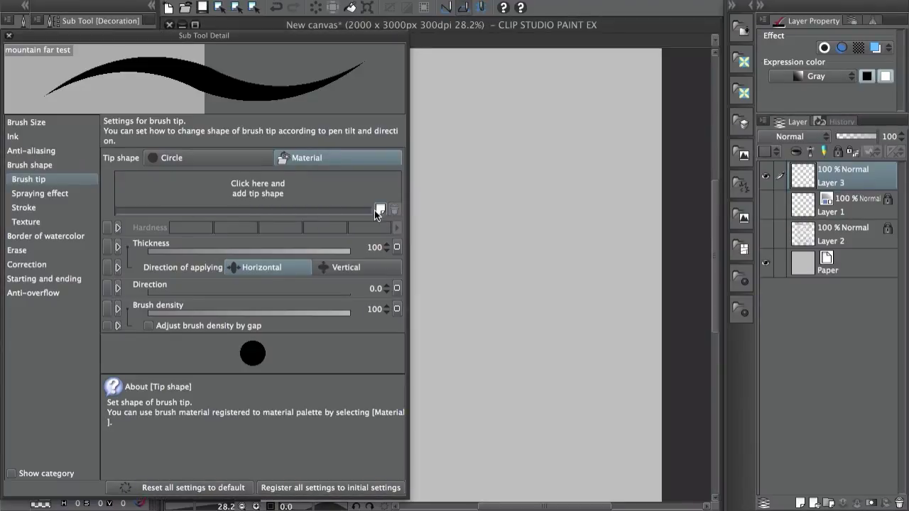
left_click(376, 209)
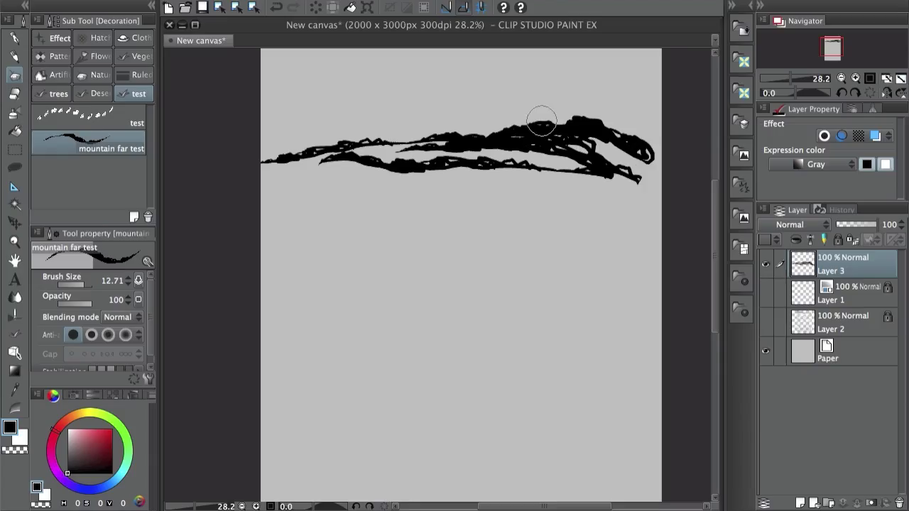
Paint a short test stroke with the crack tip and check the Brush Size pressure settings.
mouse_move(541, 123)
left_mouse_down()
mouse_move(595, 124)
mouse_move(535, 125)
mouse_move(624, 97)
mouse_move(647, 103)
mouse_move(556, 110)
left_mouse_up()
left_click(138, 280)
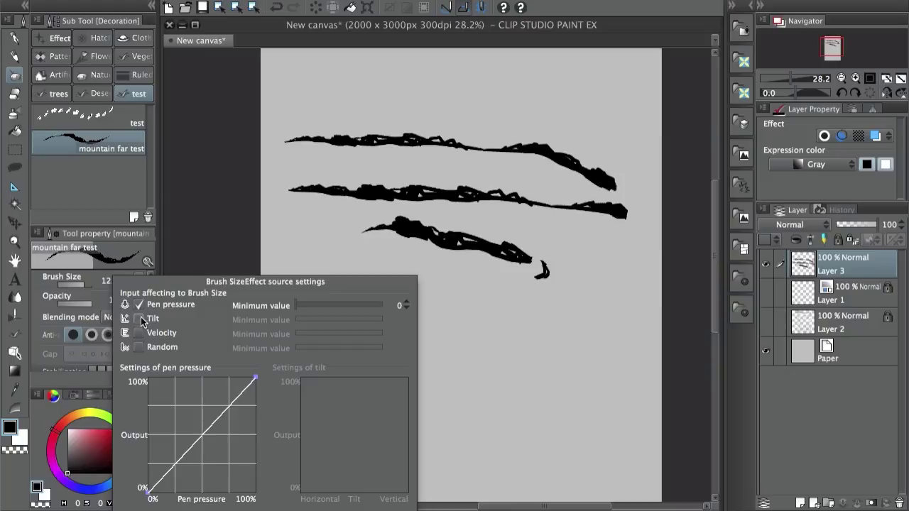
left_click(186, 270)
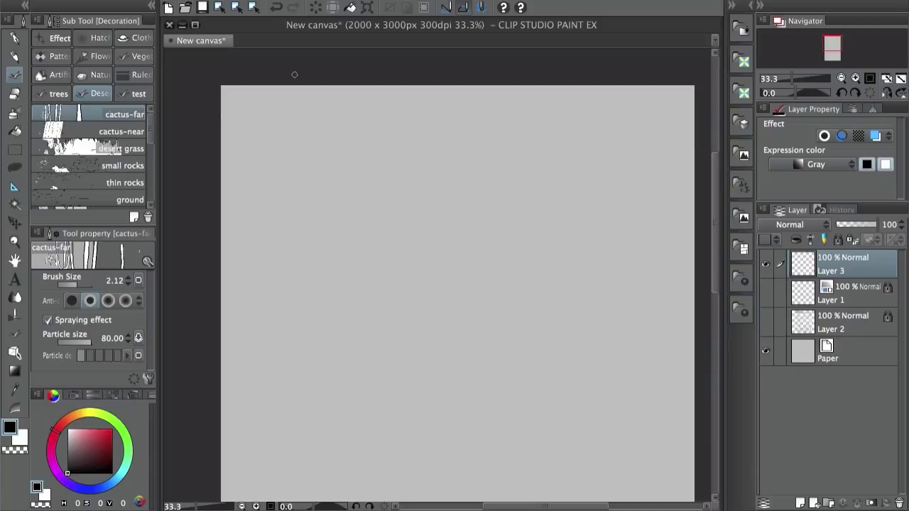
scroll(151, 130, "down", 1)
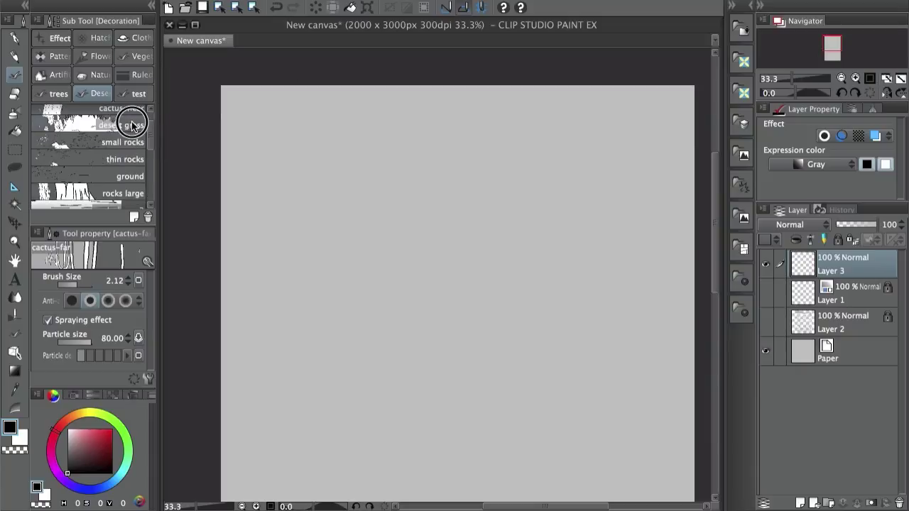
left_click(136, 132)
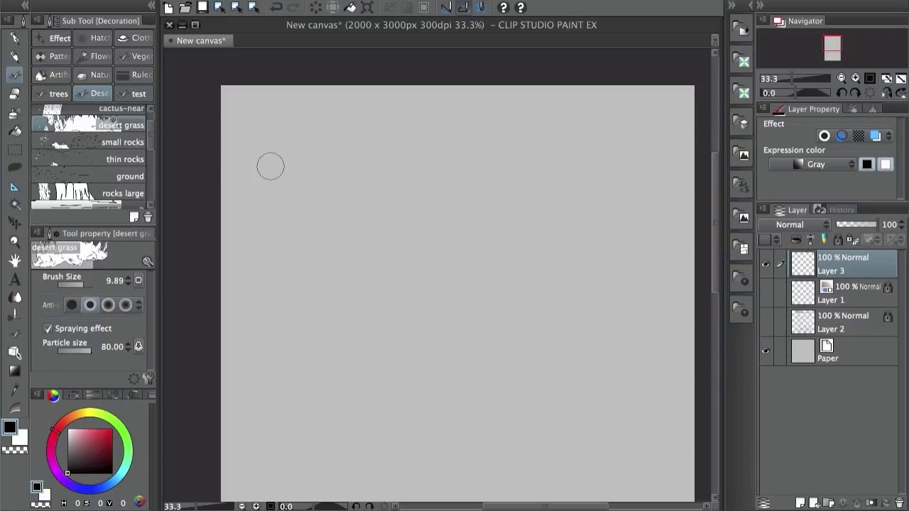
left_click_drag(273, 159, 344, 174)
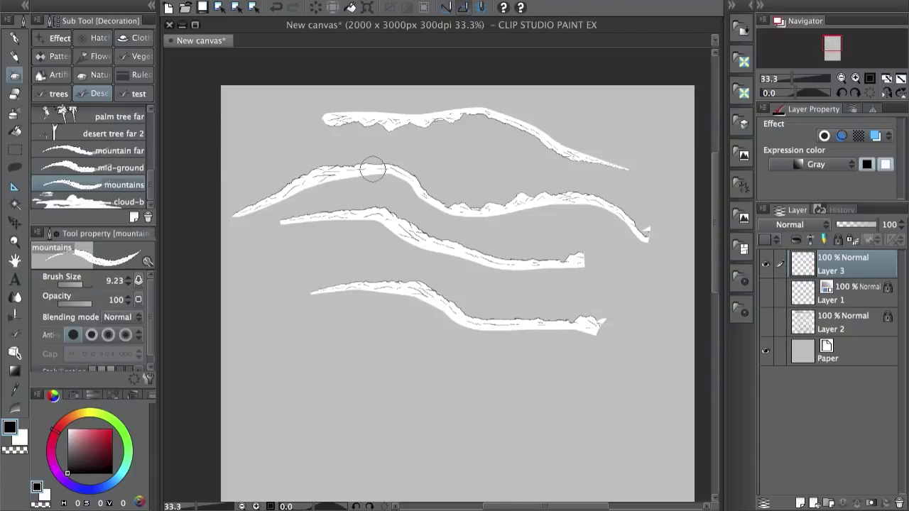
key("Delete")
mouse_move(258, 170)
left_mouse_down()
mouse_move(280, 158)
mouse_move(508, 158)
mouse_move(532, 163)
mouse_move(647, 242)
left_mouse_up()
mouse_move(285, 200)
left_mouse_down()
mouse_move(440, 193)
mouse_move(552, 230)
left_mouse_up()
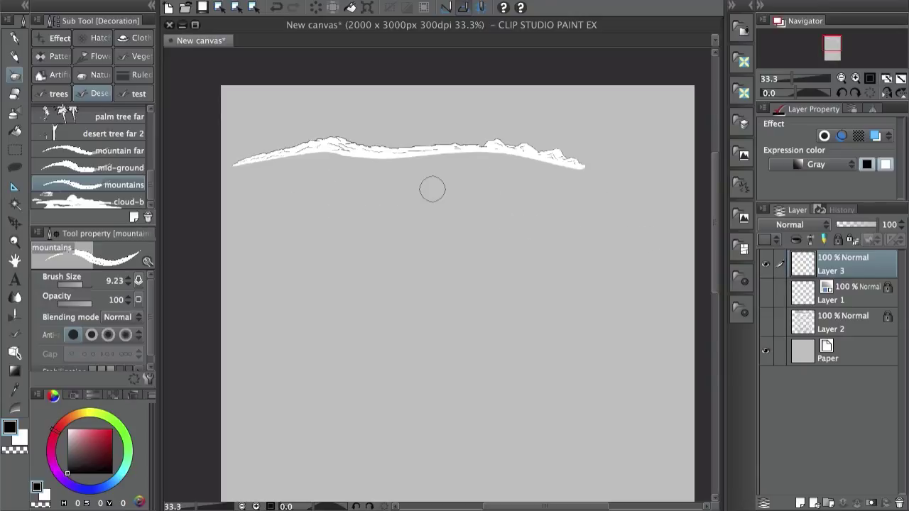
key("Delete")
left_click_drag(239, 162, 538, 159)
left_click(122, 168)
left_click_drag(264, 210, 625, 214)
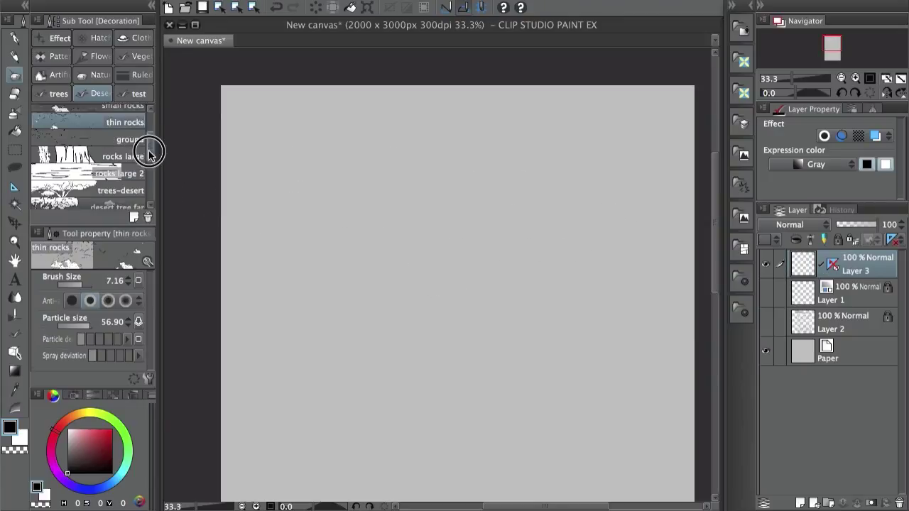
mouse_move(152, 148)
left_mouse_down()
mouse_move(155, 110)
mouse_move(146, 184)
mouse_move(143, 112)
left_mouse_up()
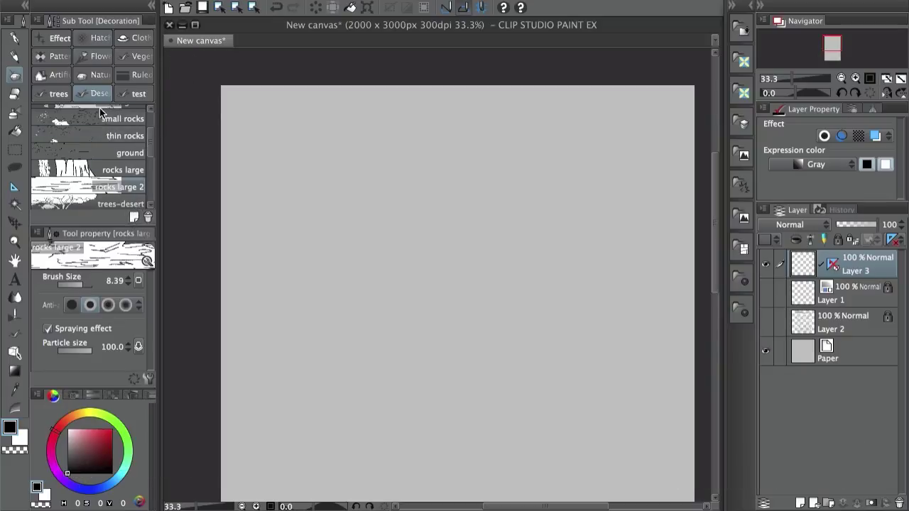
Select the test group's mountain far test brush, start Export sub tool, then cancel it and browse the File menu.
scroll(152, 147, "up", 3)
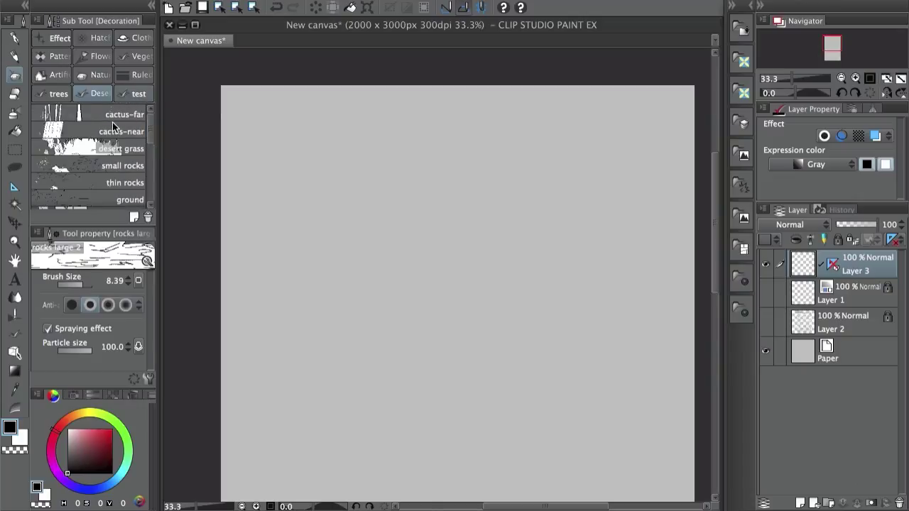
left_click(134, 92)
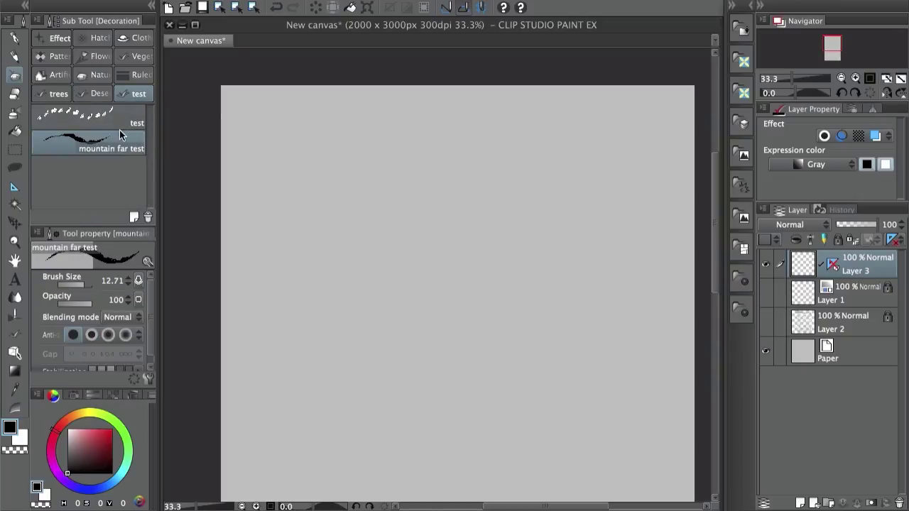
left_click(39, 21)
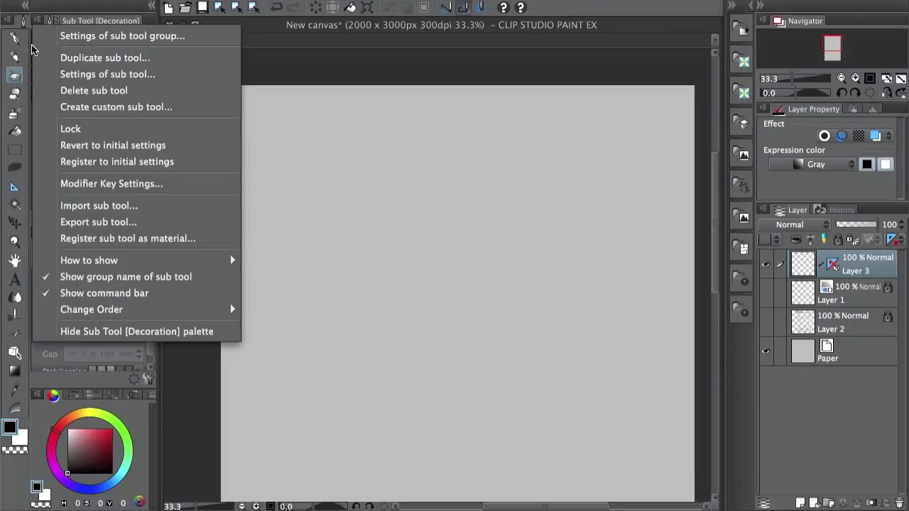
left_click(100, 223)
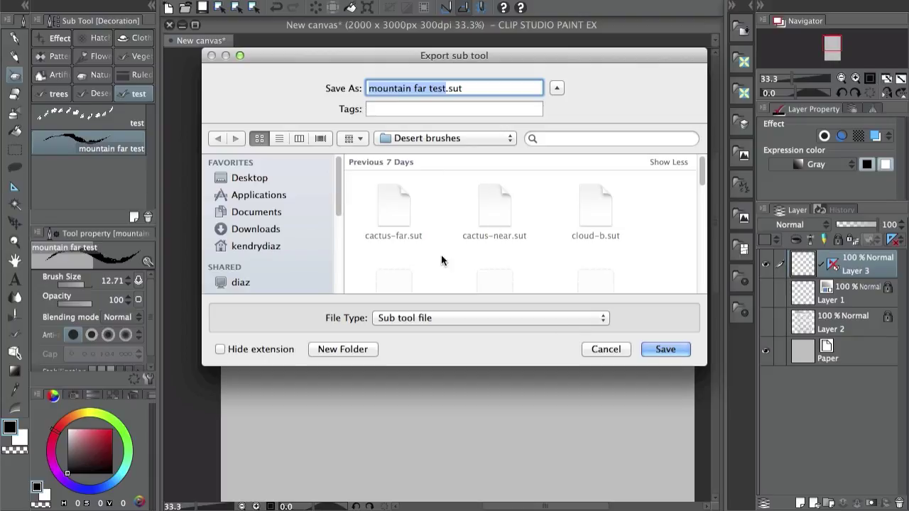
left_click(604, 349)
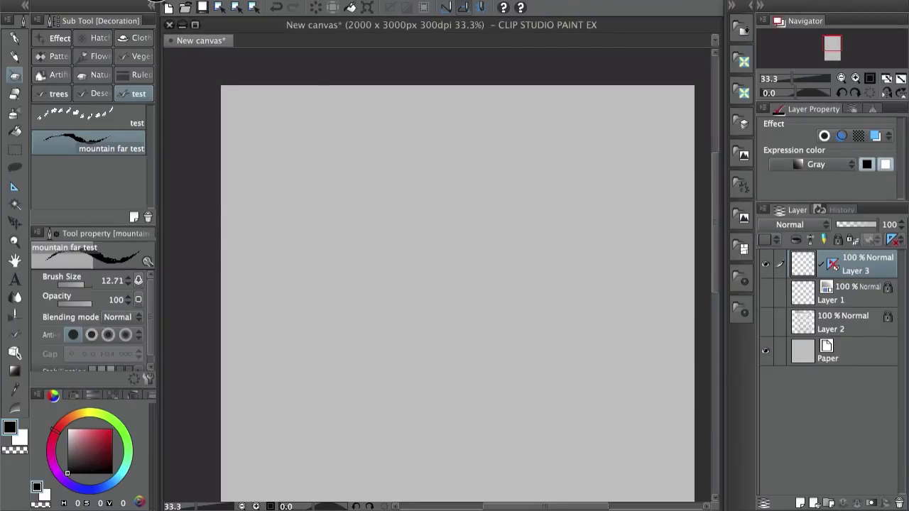
left_click(159, 1)
mouse_move(167, 174)
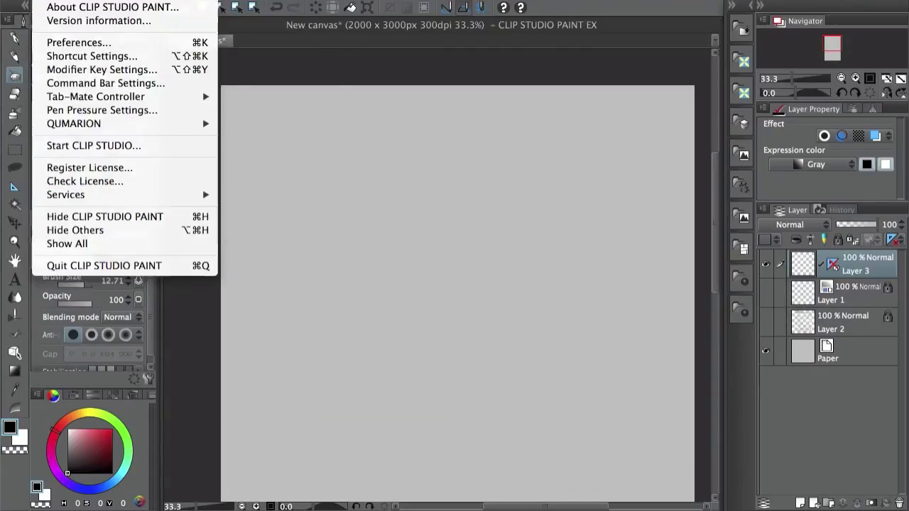
View the Desert brushes .sut files via Import sub tool, cancel, and move to the blog post.
left_click(322, 205)
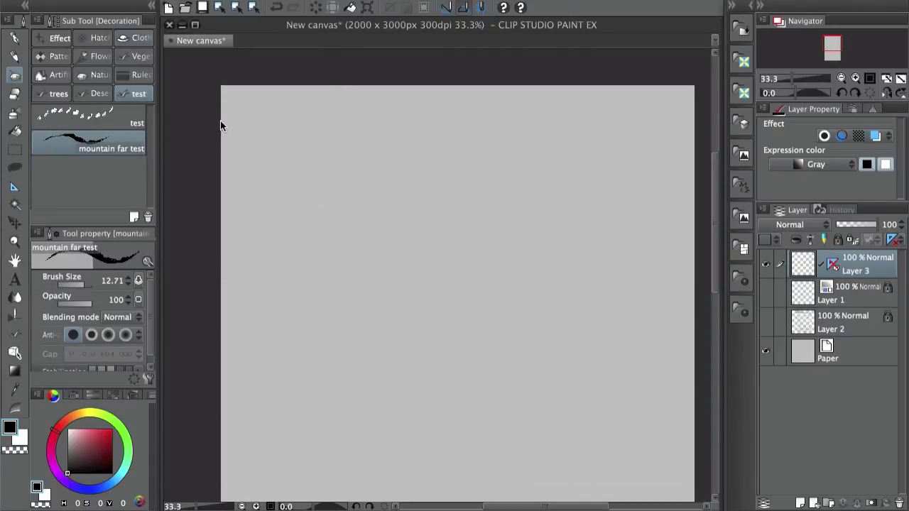
left_click(40, 21)
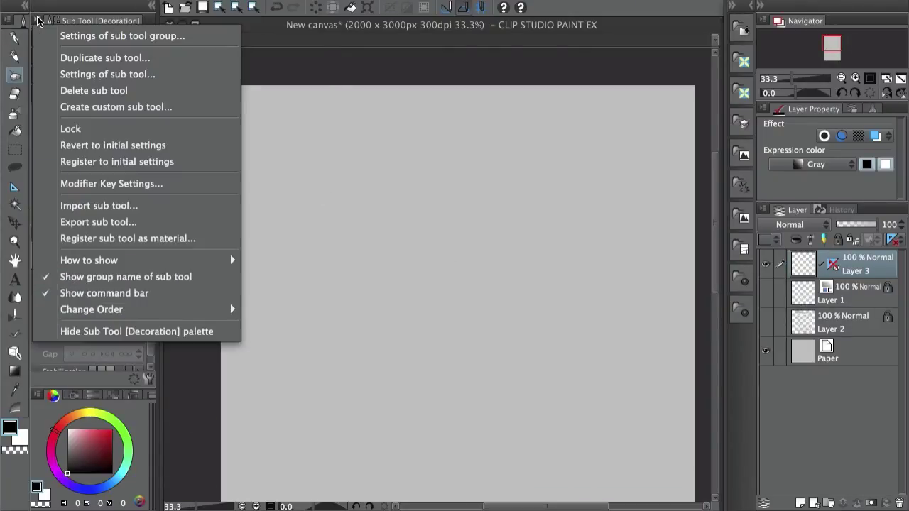
left_click(103, 206)
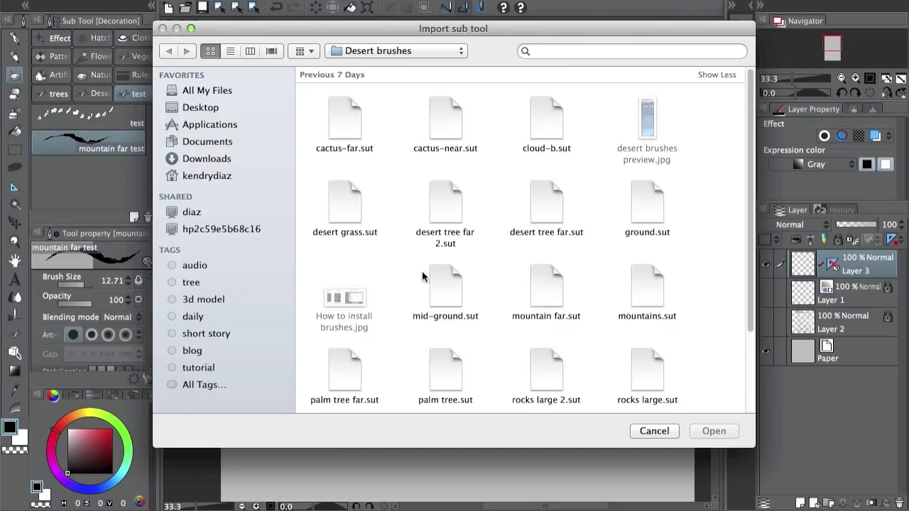
left_click(651, 438)
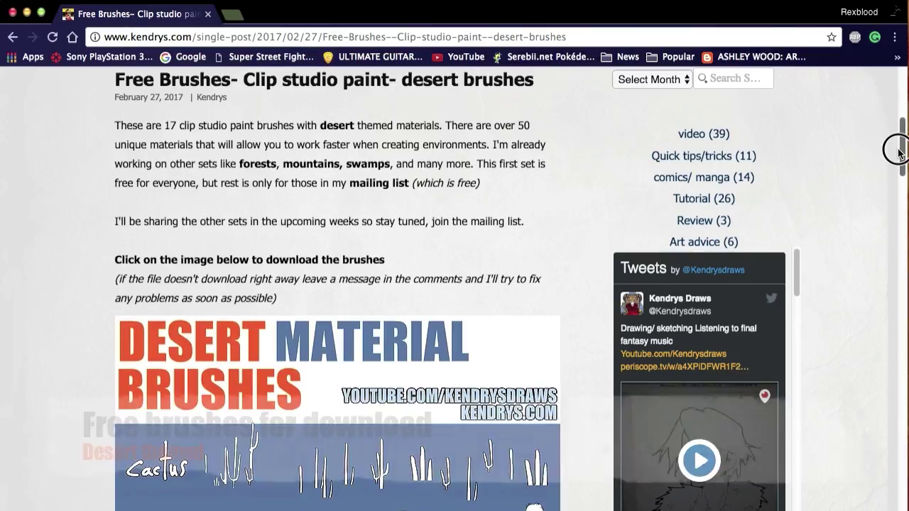
mouse_move(899, 147)
left_mouse_down()
mouse_move(902, 124)
mouse_move(850, 312)
mouse_move(903, 186)
mouse_move(902, 141)
left_mouse_up()
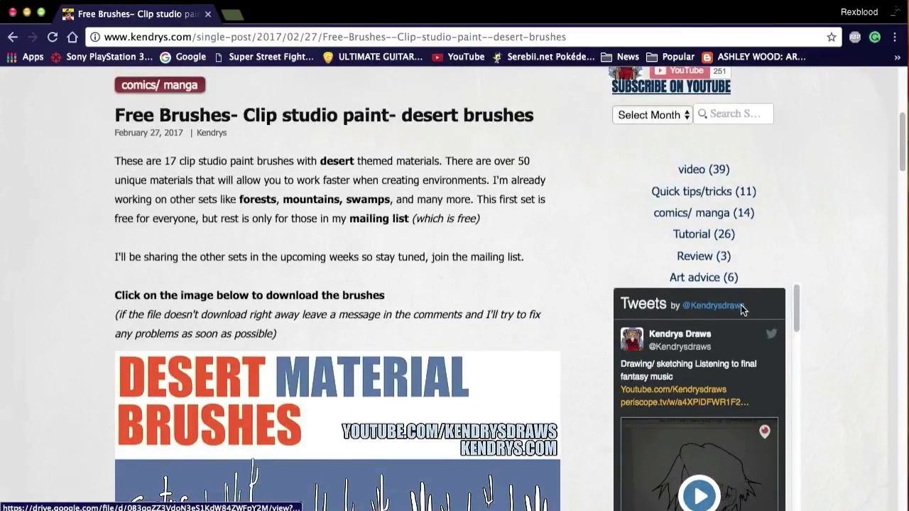
scroll(781, 206, "up", 1)
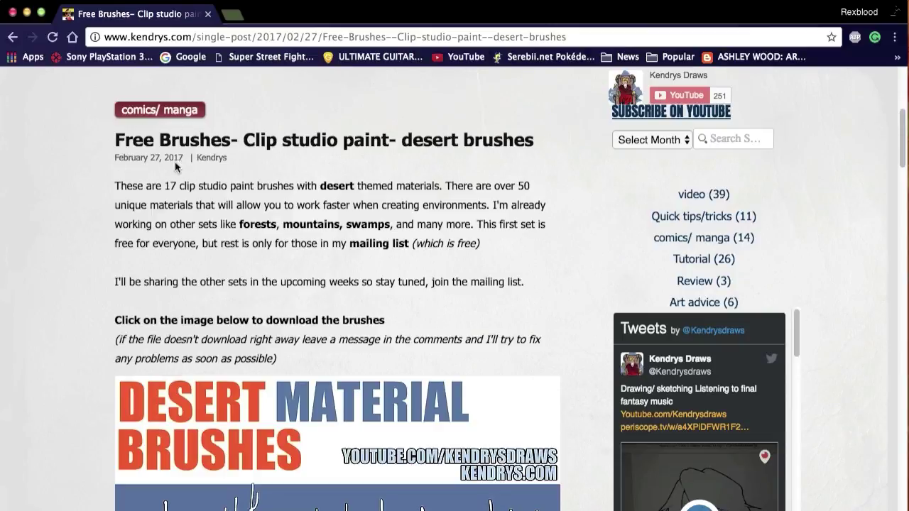
left_click(303, 408)
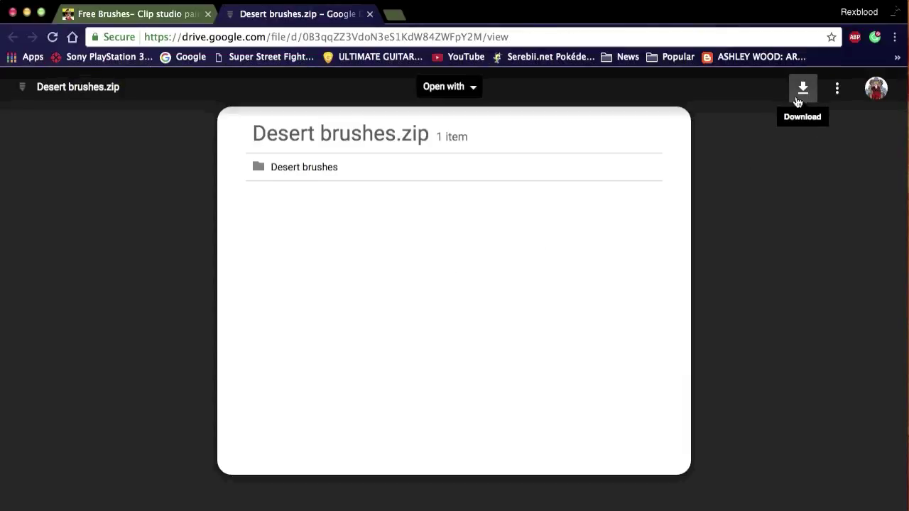
left_click(369, 14)
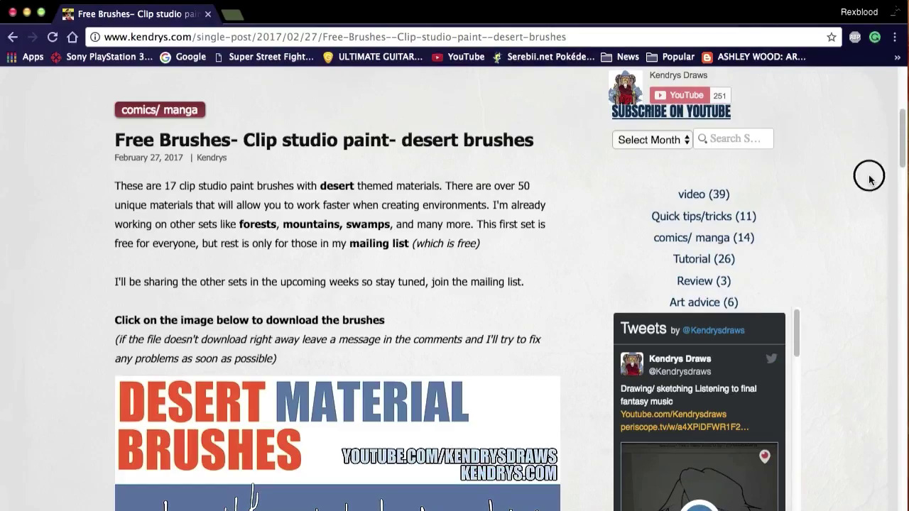
scroll(896, 177, "down", 3)
scroll(896, 177, "down", 10)
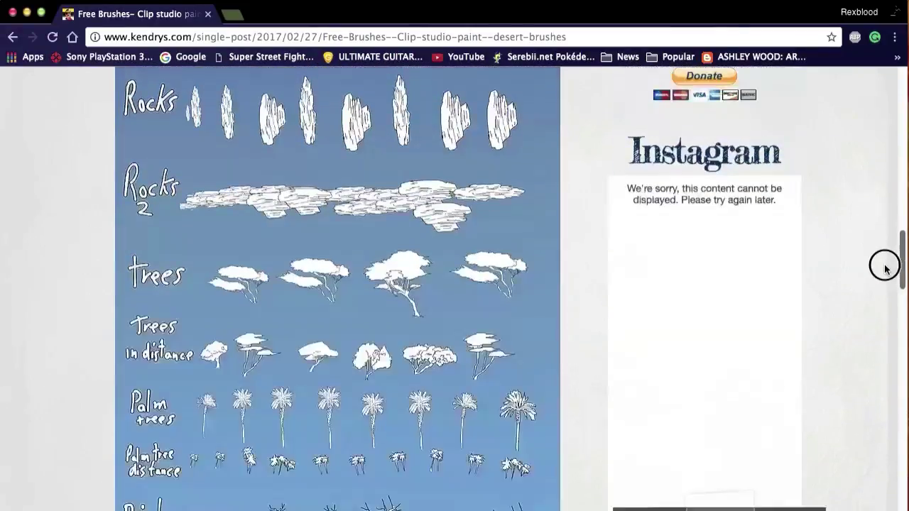
left_click_drag(885, 268, 892, 142)
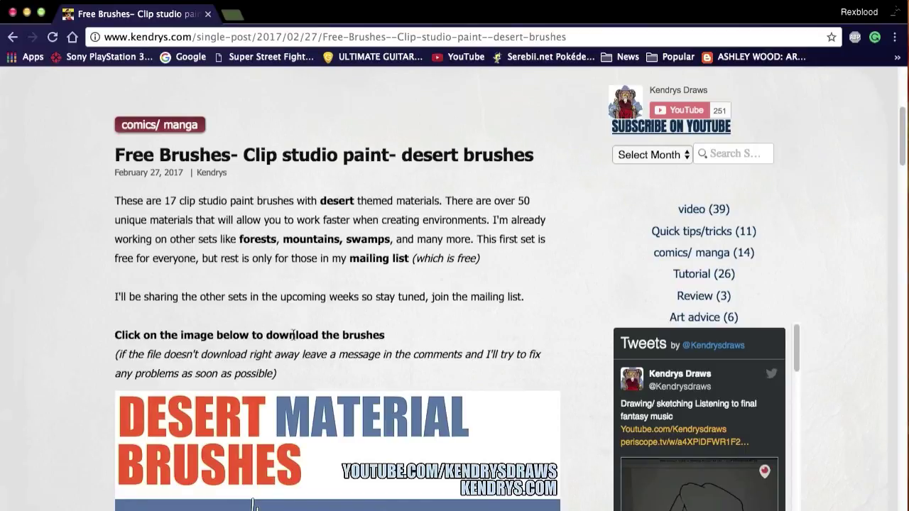
left_click_drag(899, 142, 875, 316)
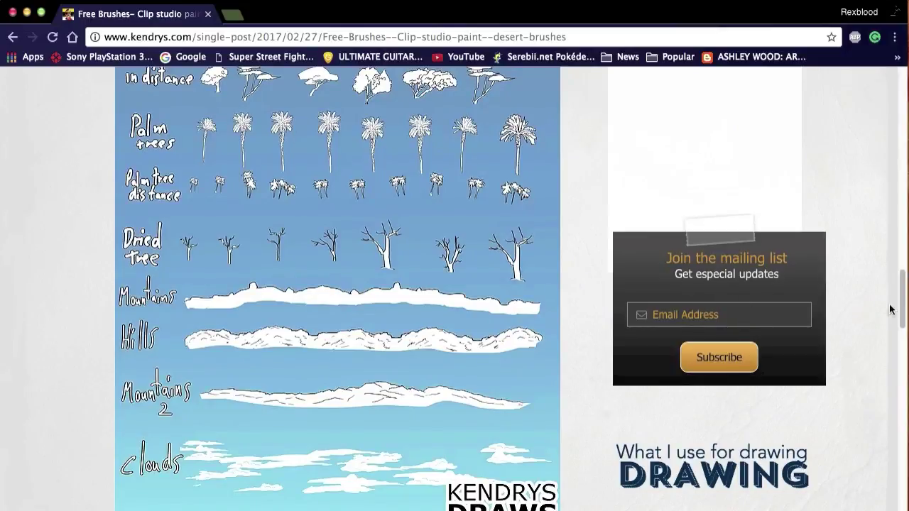
left_click_drag(894, 296, 884, 176)
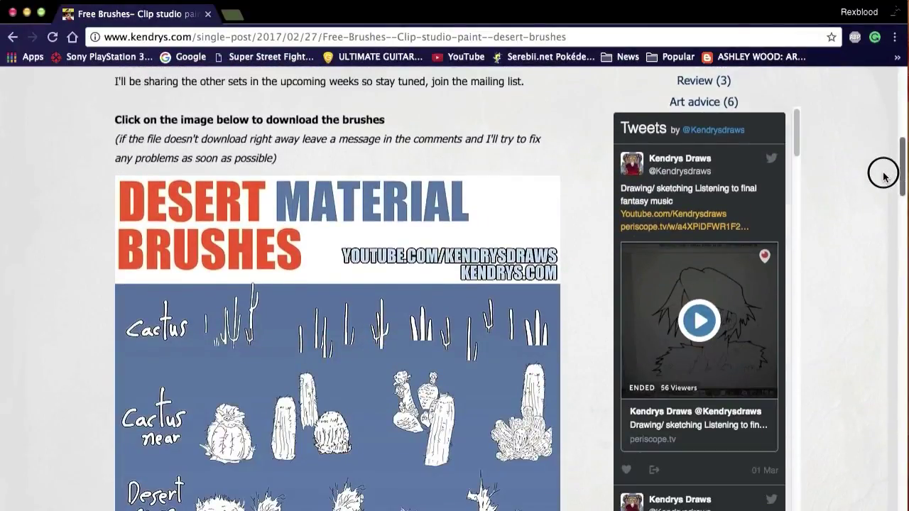
scroll(880, 181, "down", 5)
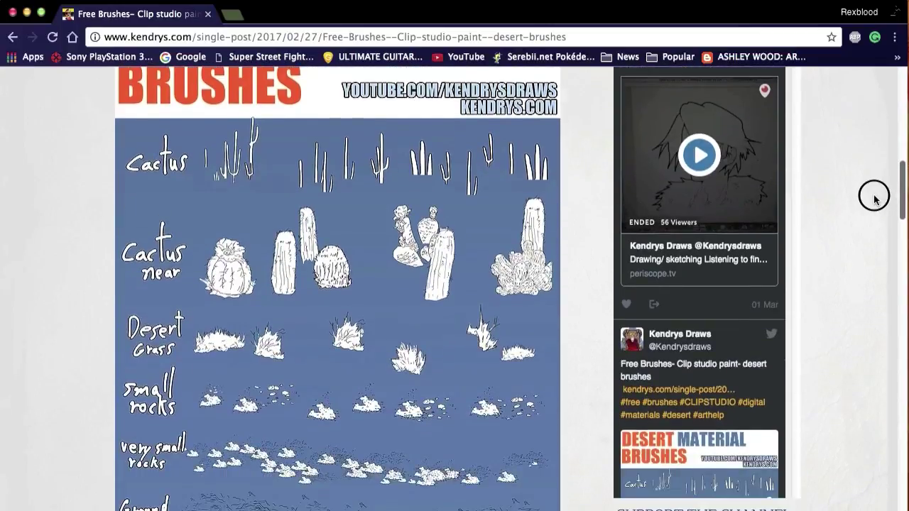
scroll(873, 203, "up", 3)
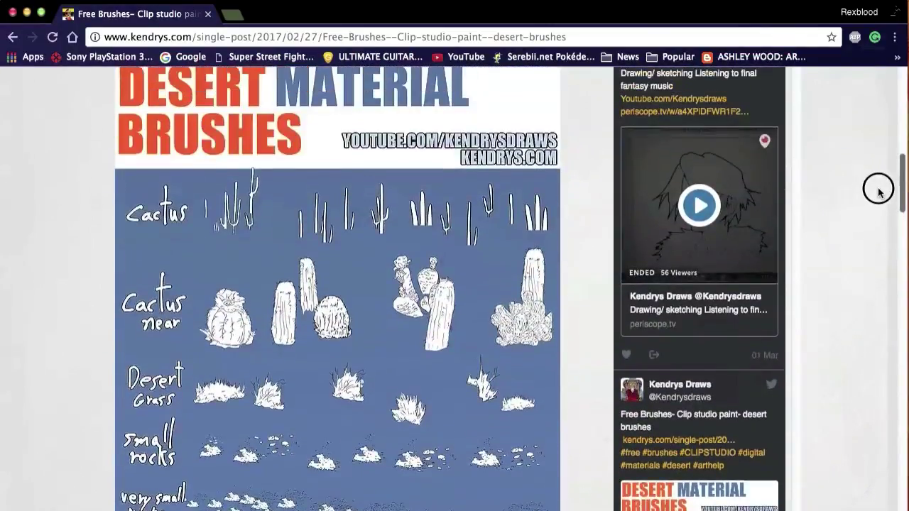
scroll(882, 181, "up", 1)
scroll(852, 298, "down", 10)
scroll(848, 333, "up", 10)
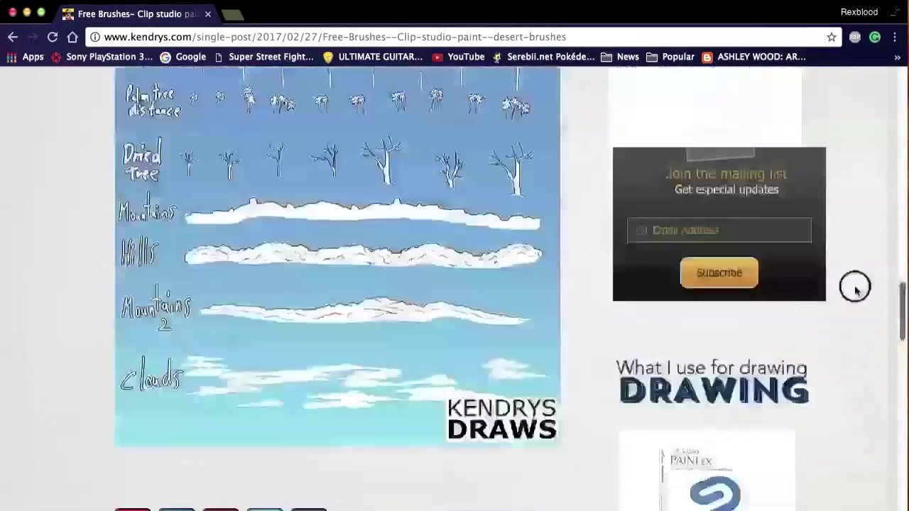
scroll(861, 191, "up", 6)
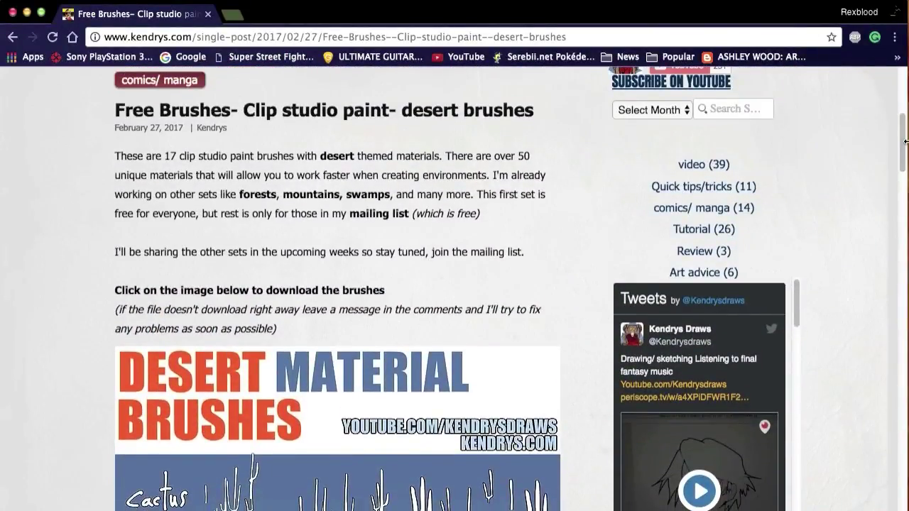
mouse_move(902, 142)
left_mouse_down()
mouse_move(903, 133)
mouse_move(899, 147)
left_mouse_up()
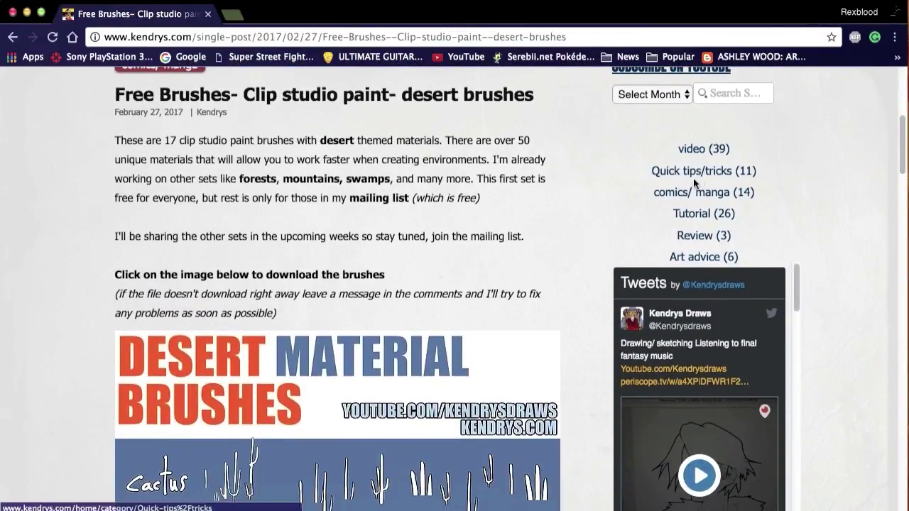
left_click_drag(902, 146, 902, 139)
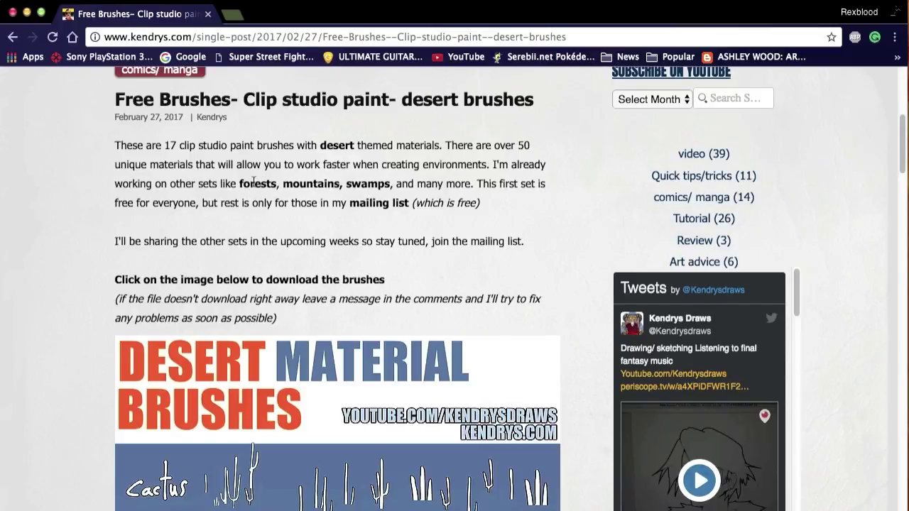
left_click_drag(905, 162, 883, 165)
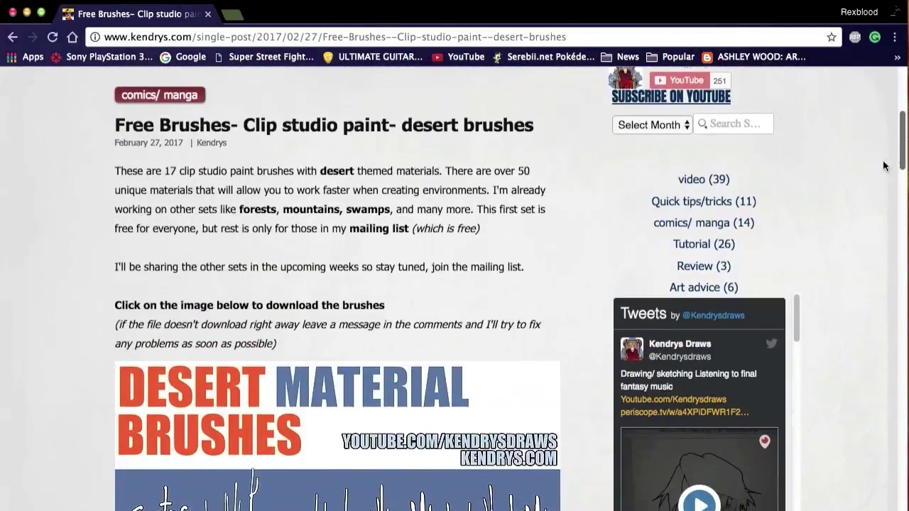